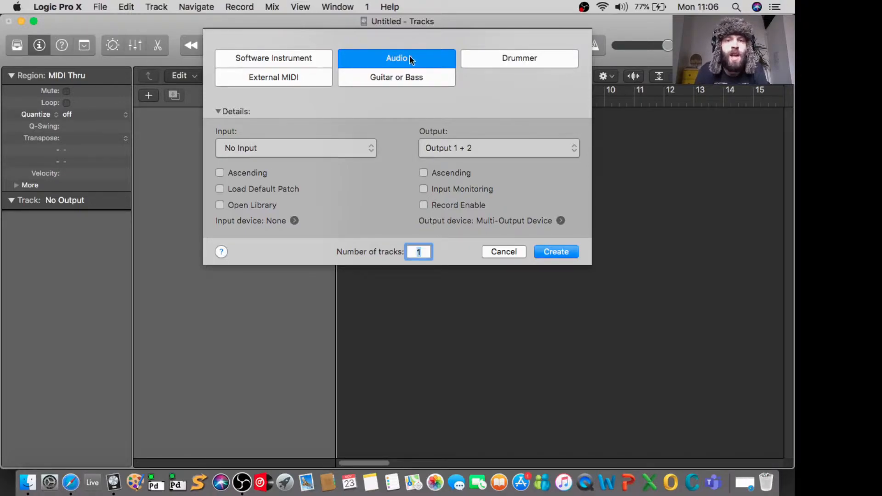
Create one audio track with no input and rename it Drums
{"action": "left_click", "coordinate": [563, 252]}
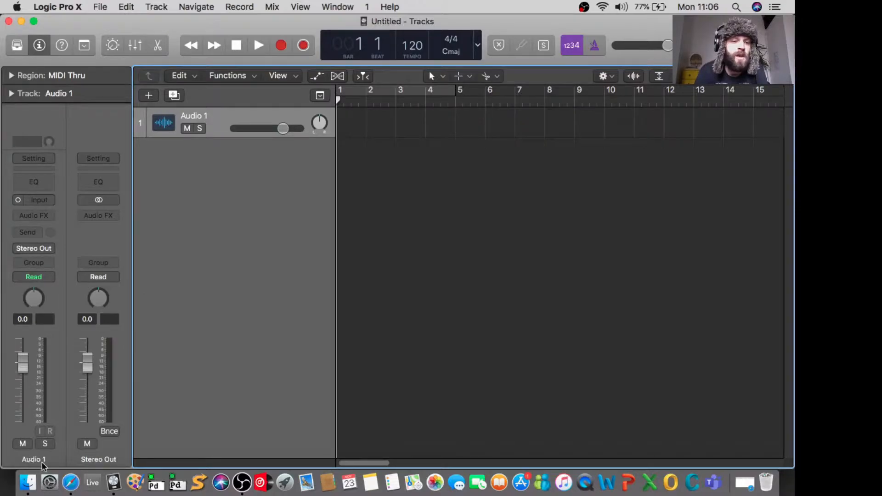
{"action": "double_click", "coordinate": [192, 115]}
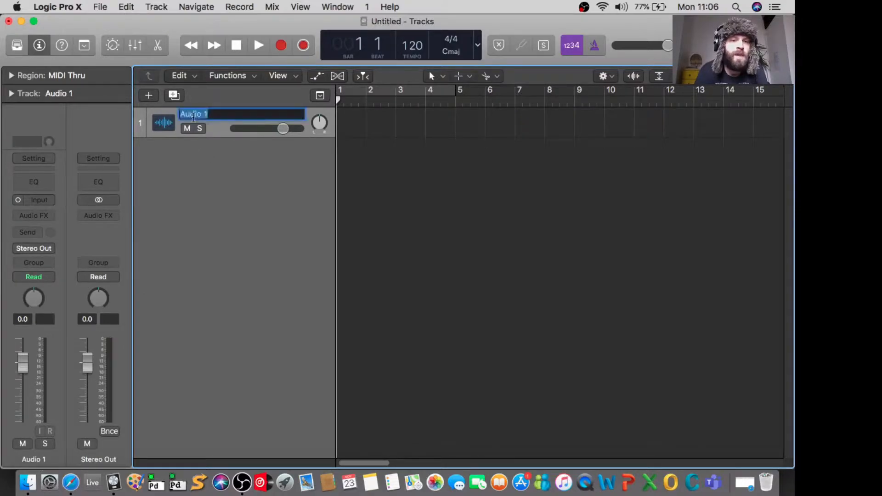
{"action": "type", "text": "Drums"}
{"action": "key", "text": "Return"}
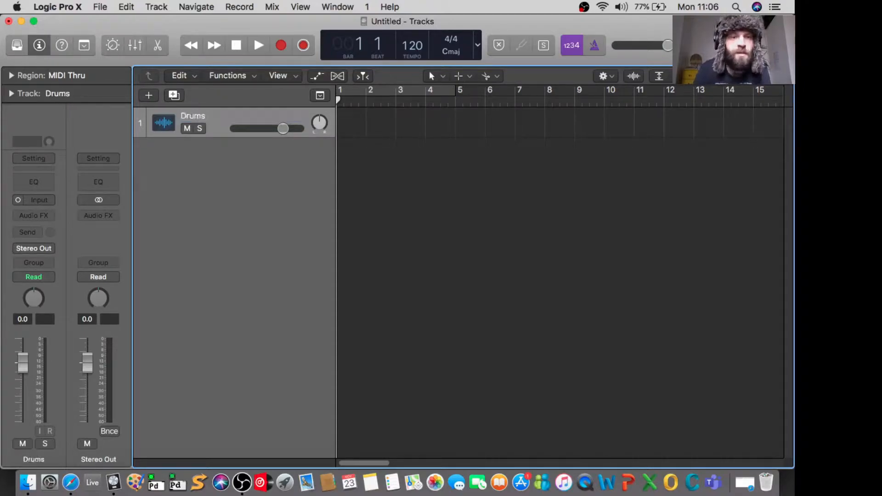
{"action": "double_click", "coordinate": [192, 117]}
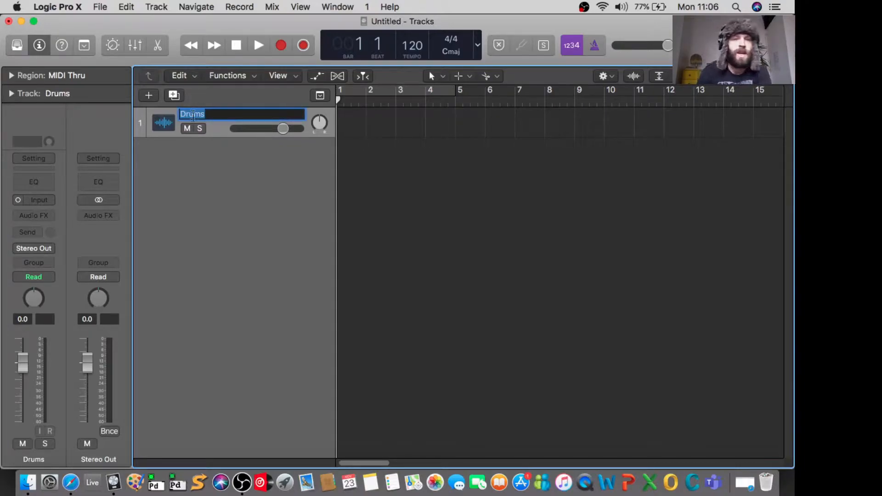
{"action": "key", "text": "Return"}
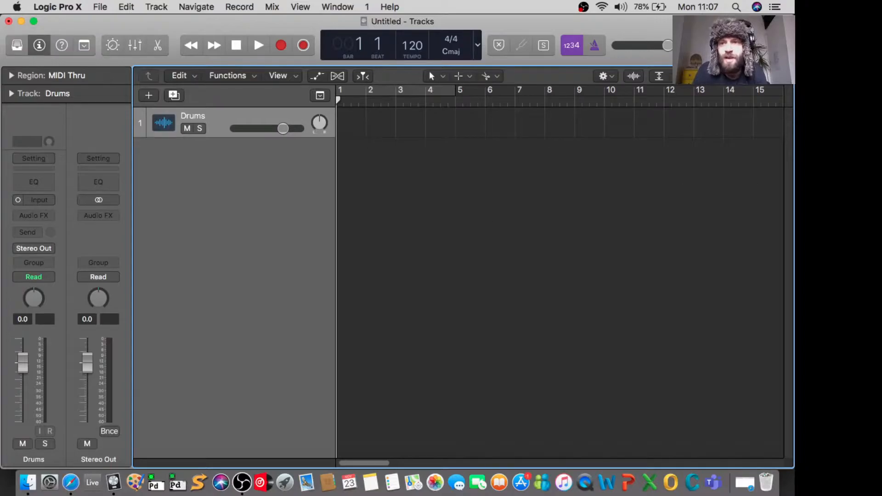
Open the Apple Loops browser and filter the loops by the All Drums and Kits instruments
{"action": "key", "text": "o"}
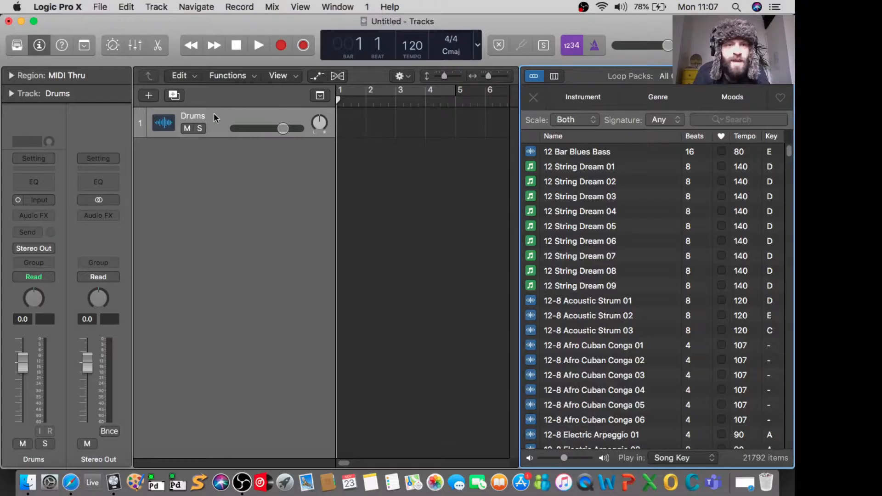
{"action": "left_click", "coordinate": [593, 101]}
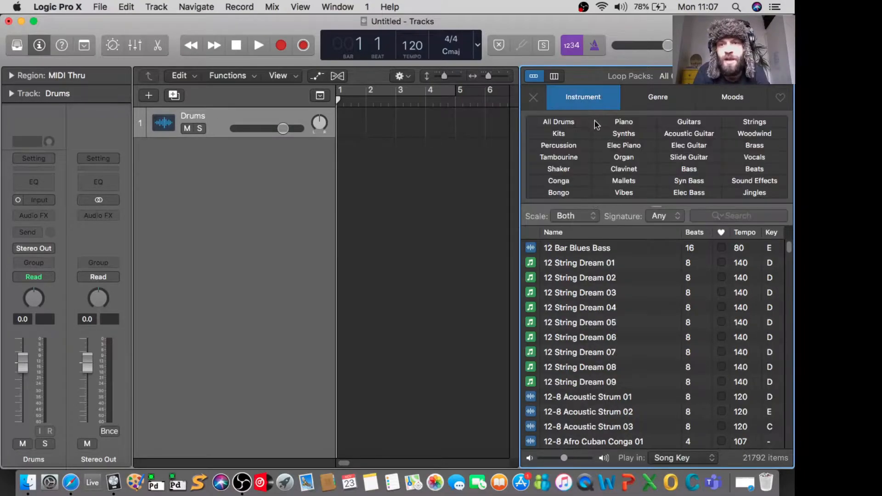
{"action": "left_click", "coordinate": [566, 122]}
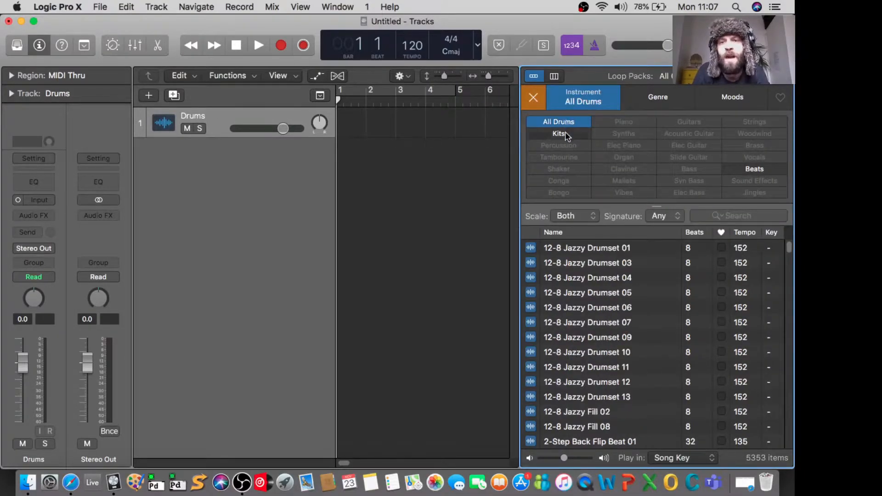
{"action": "left_click", "coordinate": [567, 136]}
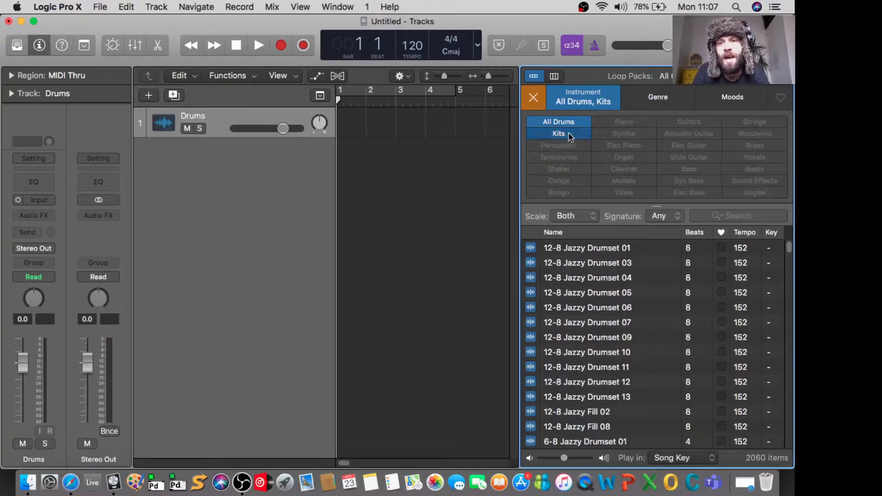
{"action": "left_click", "coordinate": [568, 135]}
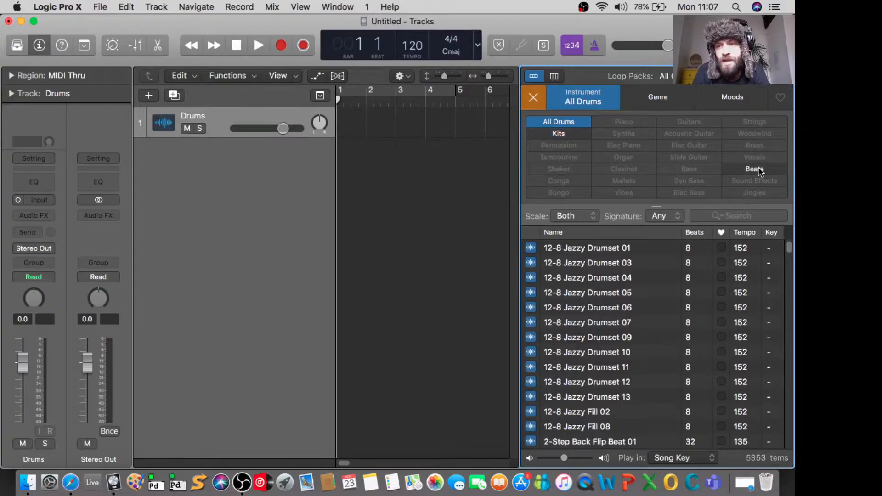
{"action": "left_click", "coordinate": [561, 134]}
Try the 70s Street Drumset 05 loop at bar 1 of the Drums track, and remove it
{"action": "scroll", "coordinate": [619, 398], "scroll_direction": "down", "scroll_amount": 3}
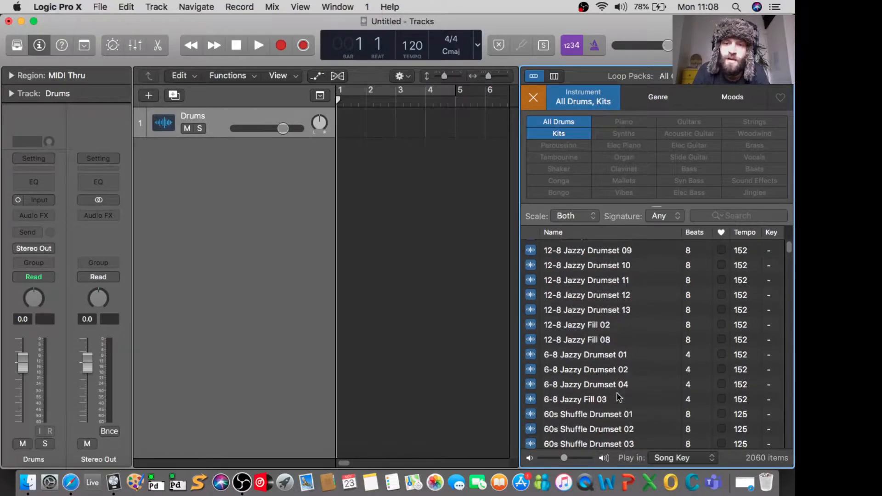
{"action": "scroll", "coordinate": [593, 350], "scroll_direction": "down", "scroll_amount": 10}
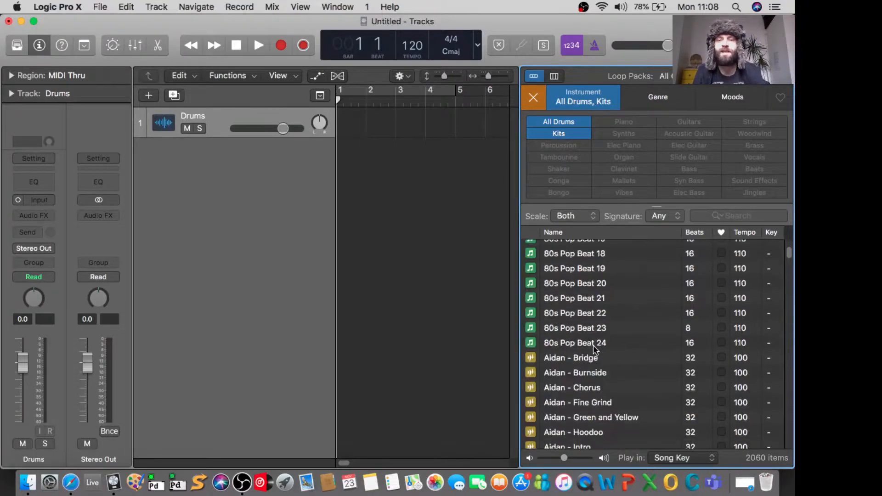
{"action": "scroll", "coordinate": [593, 350], "scroll_direction": "down", "scroll_amount": 15}
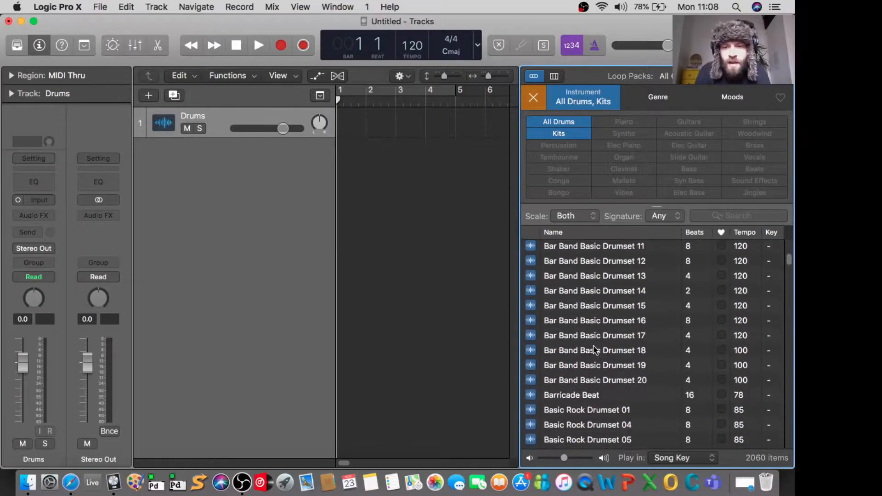
{"action": "scroll", "coordinate": [594, 350], "scroll_direction": "down", "scroll_amount": 5}
{"action": "scroll", "coordinate": [592, 340], "scroll_direction": "down", "scroll_amount": 8}
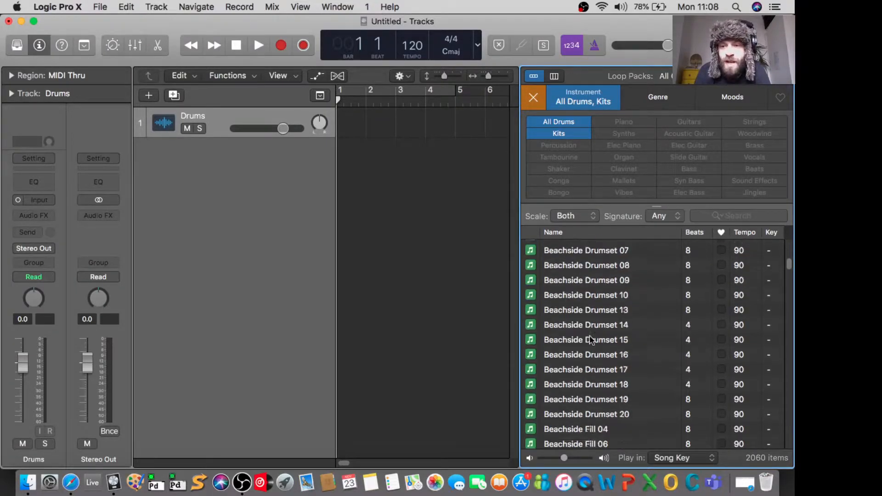
{"action": "scroll", "coordinate": [591, 339], "scroll_direction": "up", "scroll_amount": 20}
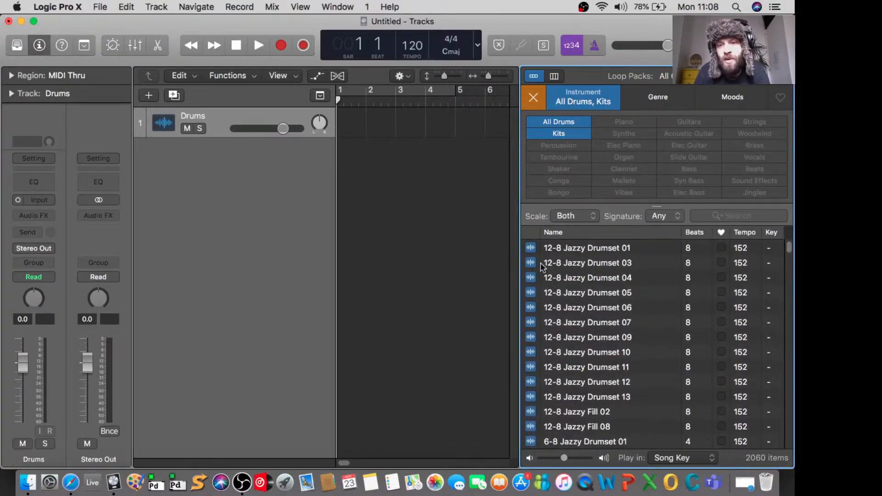
{"action": "scroll", "coordinate": [572, 268], "scroll_direction": "down", "scroll_amount": 20}
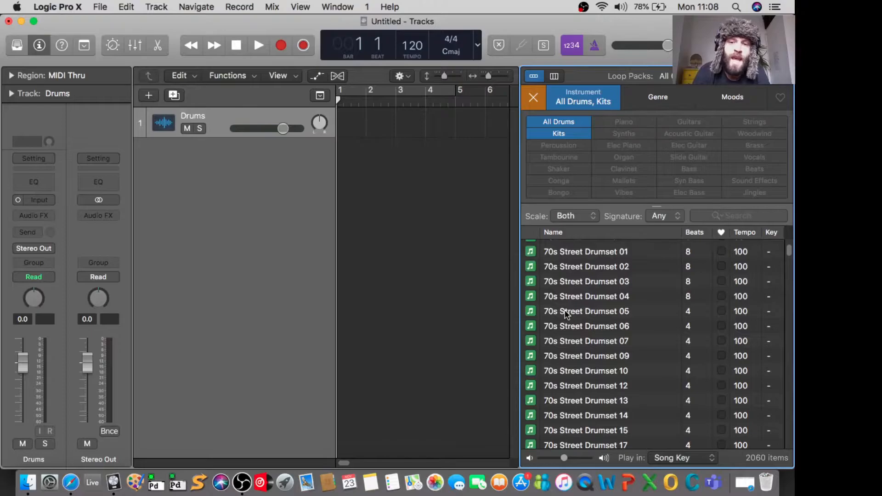
{"action": "left_click_drag", "start_coordinate": [567, 314], "coordinate": [342, 122]}
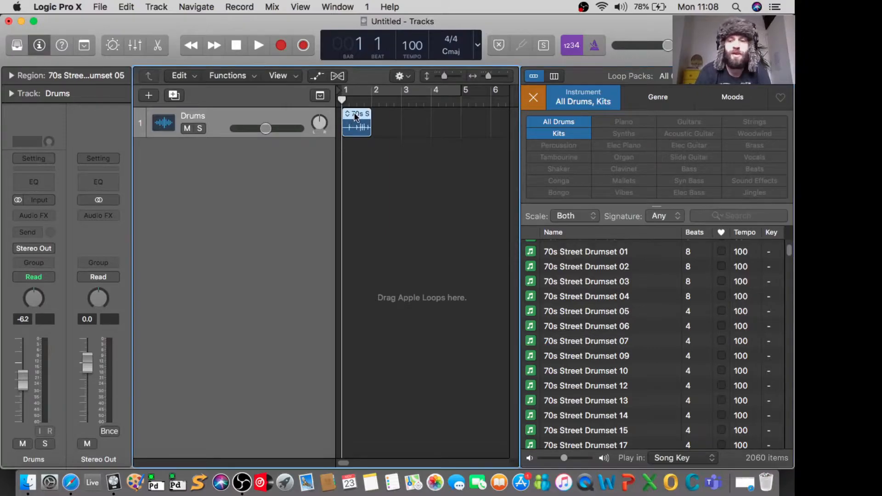
{"action": "key", "text": "Delete"}
Try the 60s Shuffle Fill 15 loop at bar 1 of the Drums track, play it back, and delete it
{"action": "scroll", "coordinate": [629, 353], "scroll_direction": "up", "scroll_amount": 5}
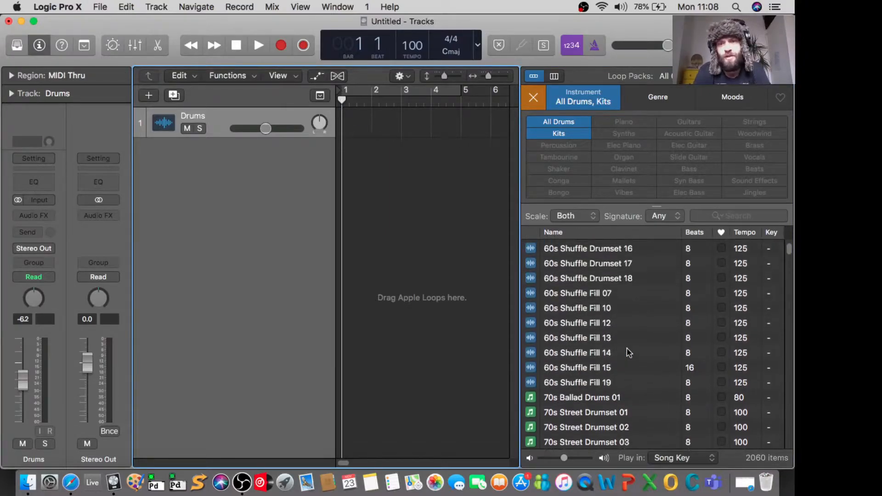
{"action": "scroll", "coordinate": [542, 423], "scroll_direction": "down", "scroll_amount": 3}
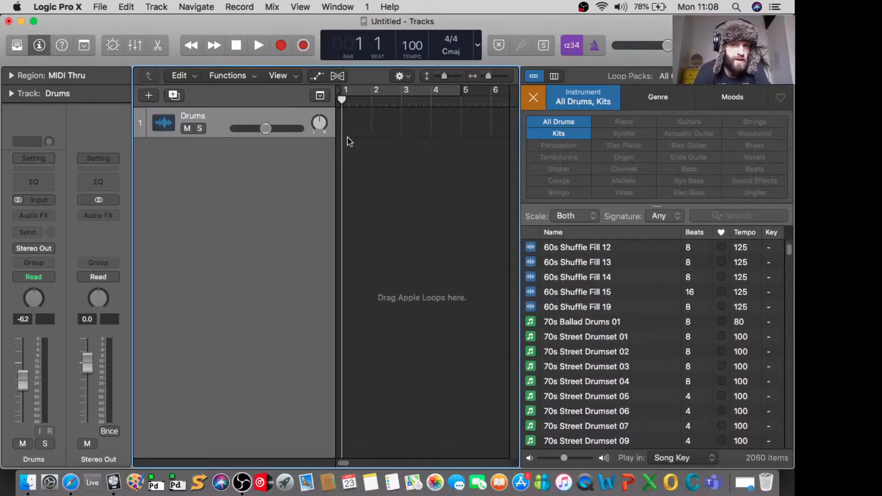
{"action": "left_click_drag", "start_coordinate": [558, 296], "coordinate": [341, 126]}
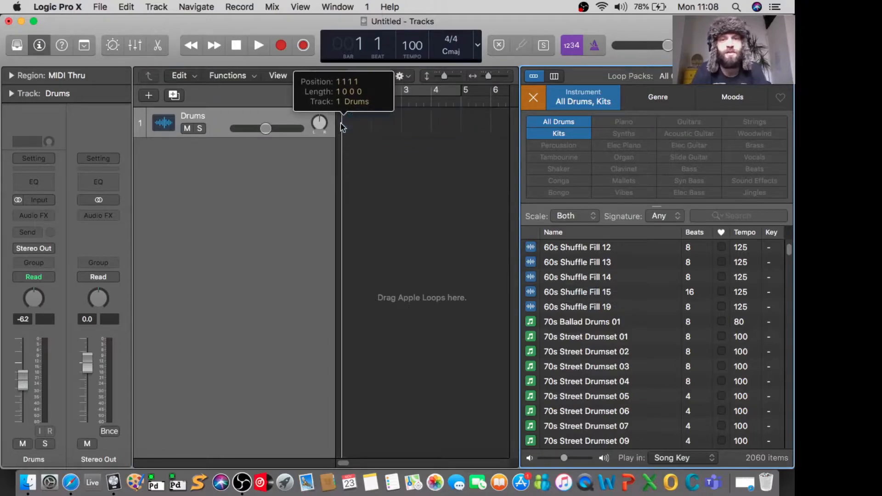
{"action": "key", "text": "space"}
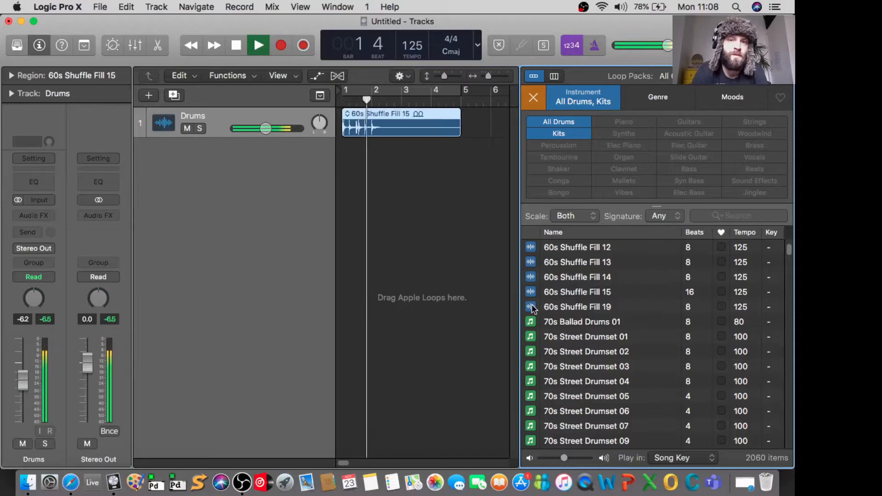
{"action": "key", "text": "space"}
{"action": "left_click", "coordinate": [413, 113]}
{"action": "key", "text": "Delete"}
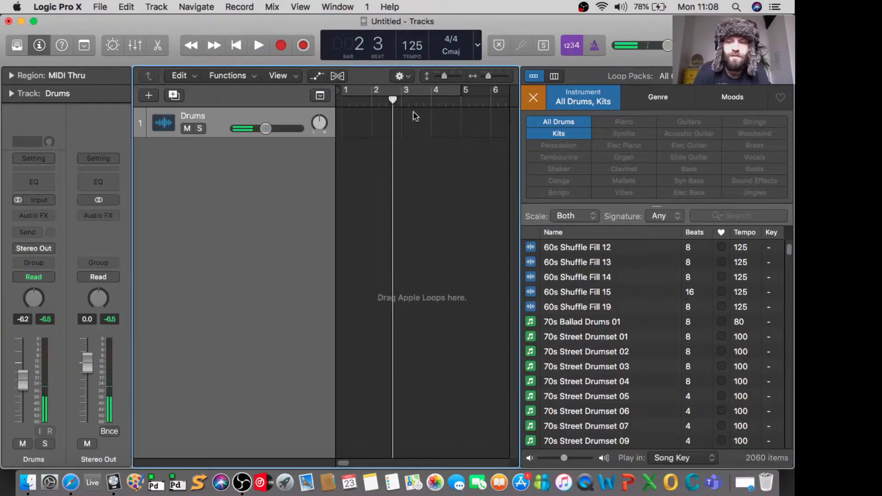
Add the 70s Street Drumset 01 loop to the Drums track at bar 1 and play it from the start
{"action": "left_click", "coordinate": [572, 337]}
{"action": "left_click_drag", "start_coordinate": [572, 336], "coordinate": [339, 132]}
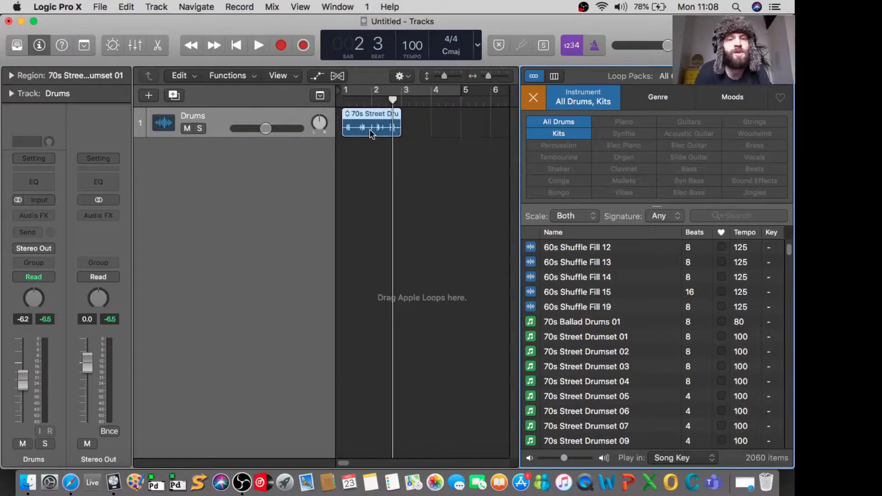
{"action": "key", "text": "space"}
{"action": "key", "text": "Return"}
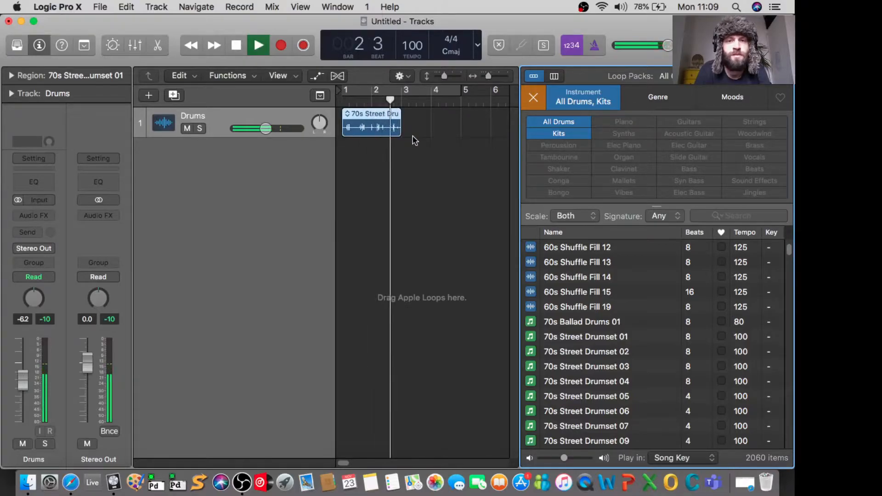
{"action": "key", "text": "space"}
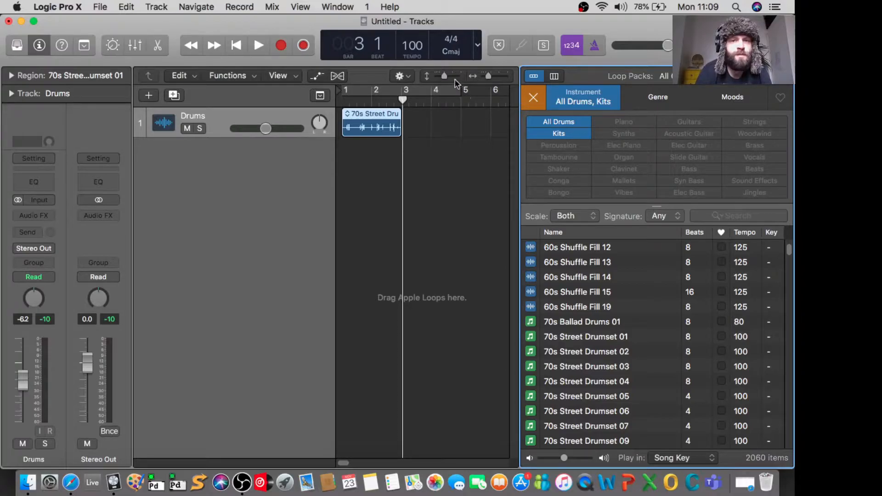
Turn on the cycle area, shorten it to end at bar 3 with the drum loop, and play it
{"action": "left_click", "coordinate": [376, 91]}
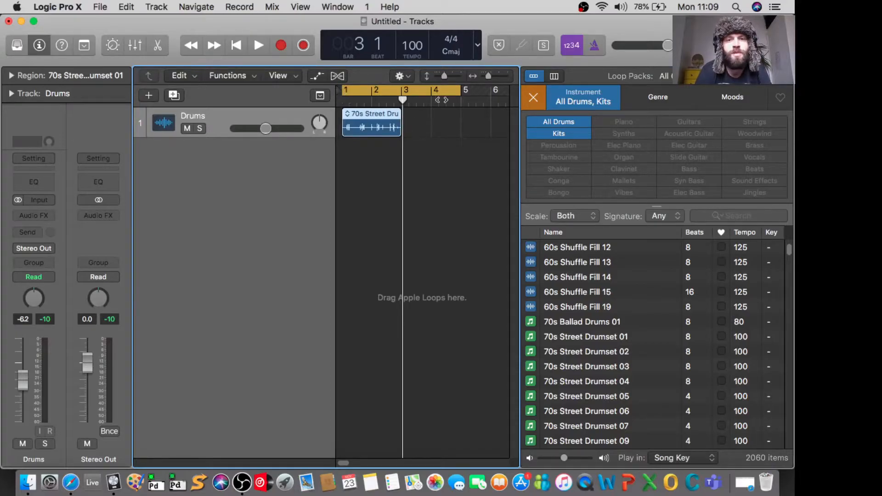
{"action": "left_click_drag", "start_coordinate": [460, 91], "coordinate": [402, 92]}
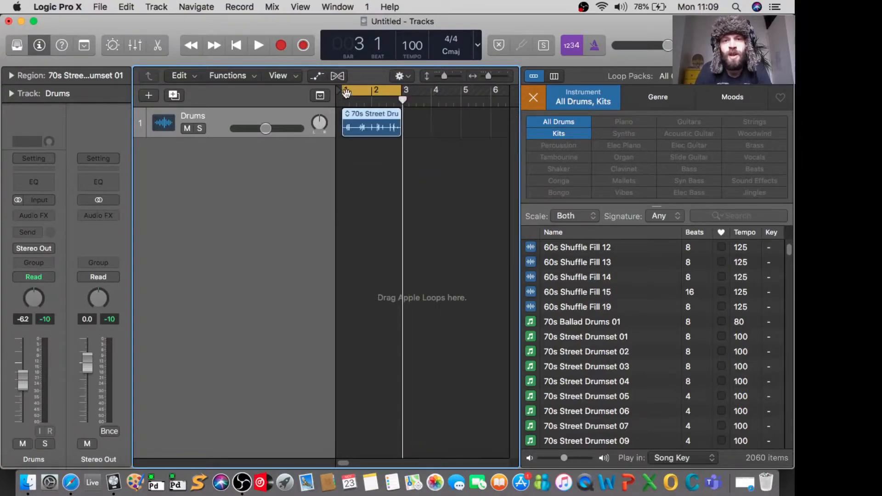
{"action": "key", "text": "space"}
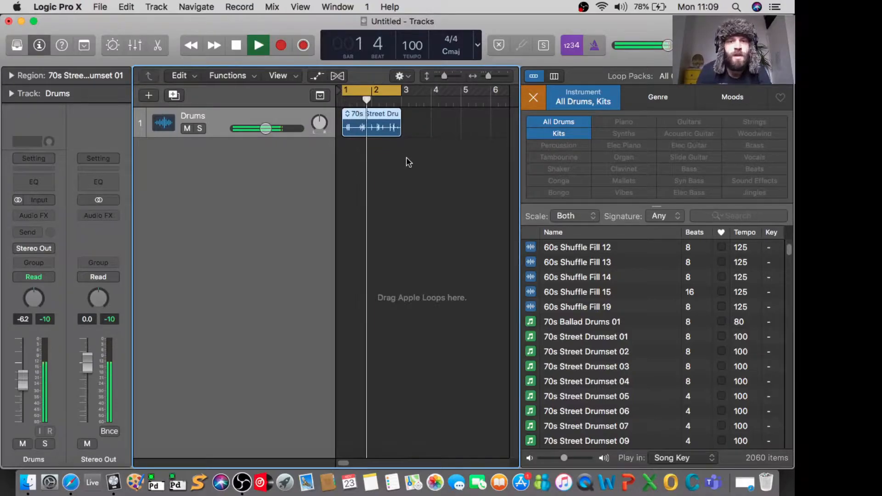
{"action": "key", "text": "space"}
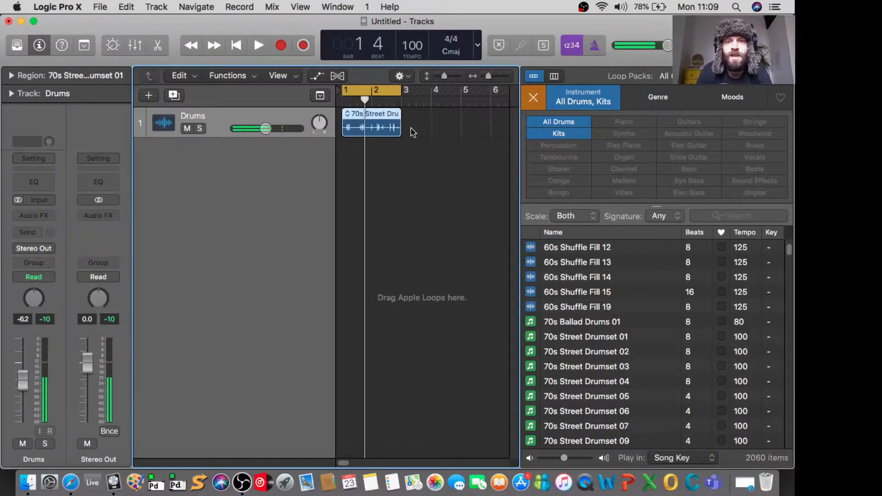
Switch cycling off, play briefly from bar 3, and switch cycling back on
{"action": "left_click", "coordinate": [358, 89]}
{"action": "left_click", "coordinate": [380, 90]}
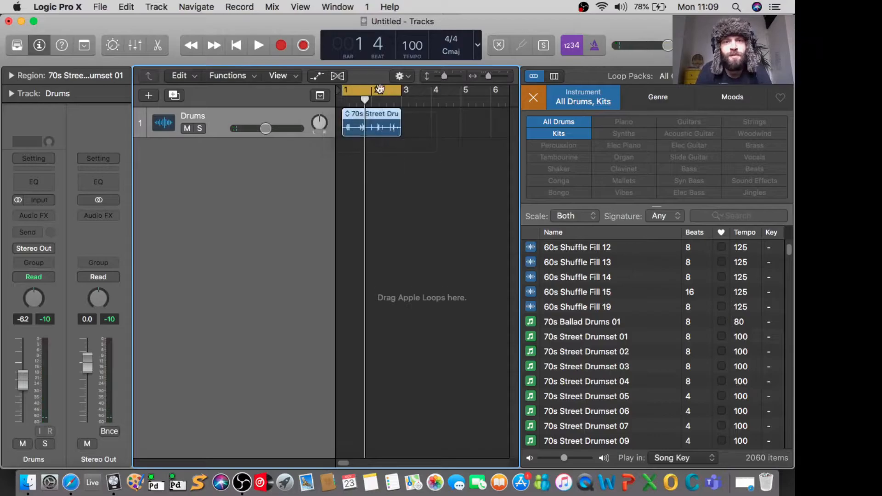
{"action": "left_click", "coordinate": [382, 89]}
{"action": "left_click", "coordinate": [405, 100]}
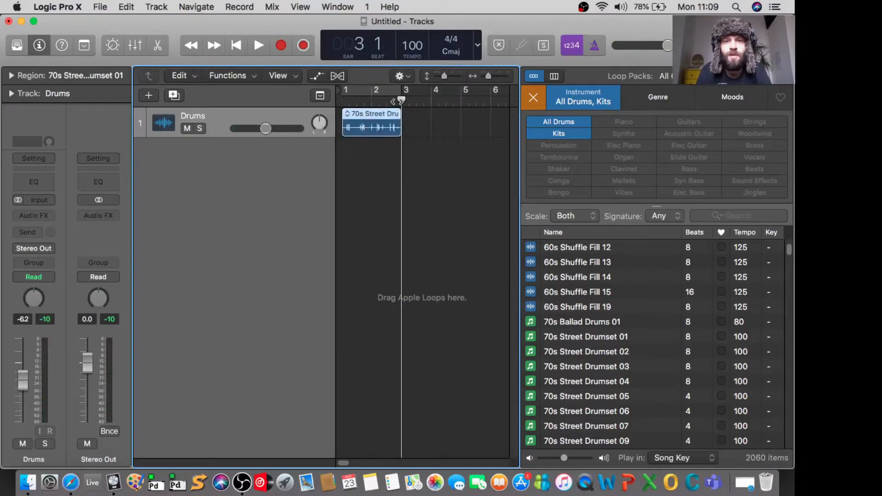
{"action": "key", "text": "space"}
{"action": "key", "text": "space"}
{"action": "left_click", "coordinate": [380, 88]}
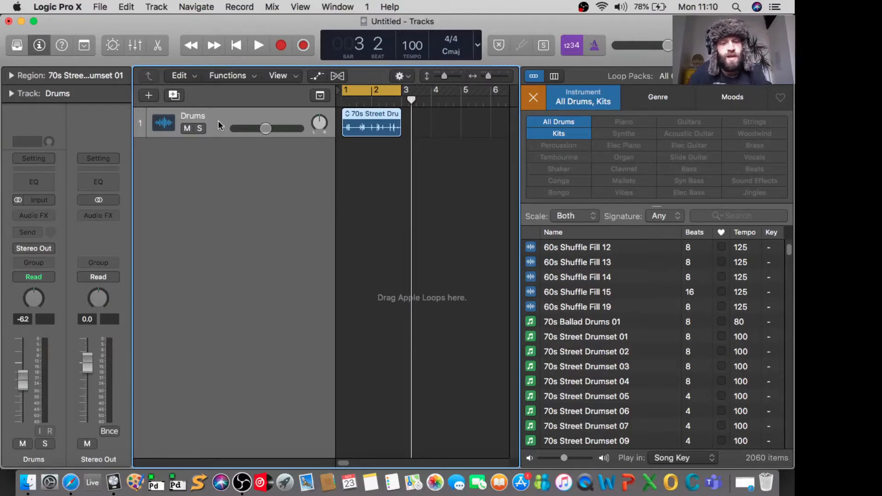
Duplicate the Drums track and delete the duplicate
{"action": "key", "text": "super+d"}
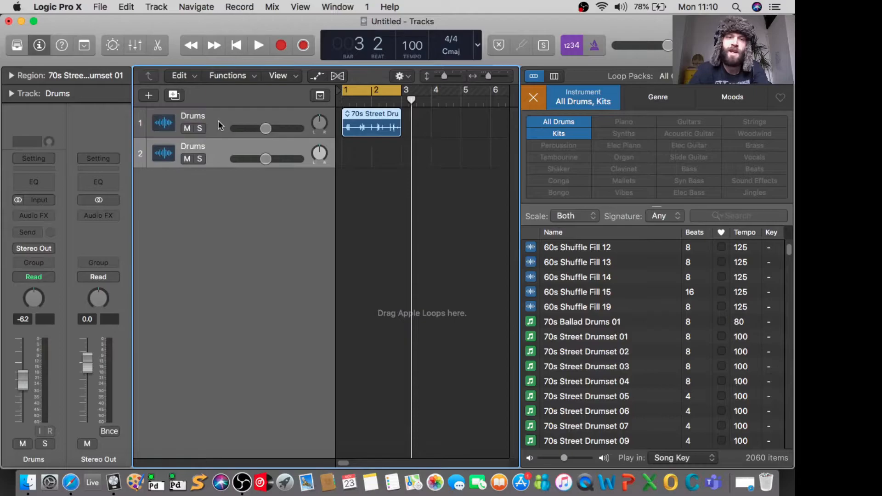
{"action": "left_click", "coordinate": [216, 148]}
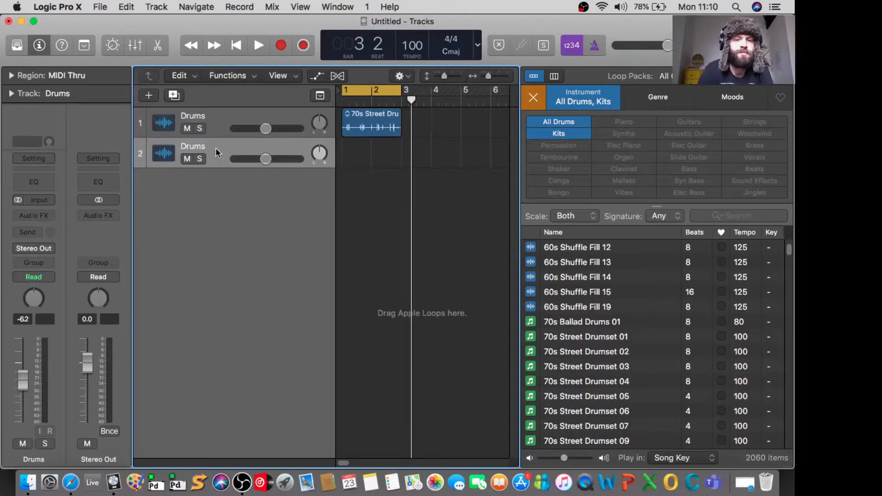
{"action": "key", "text": "super+BackSpace"}
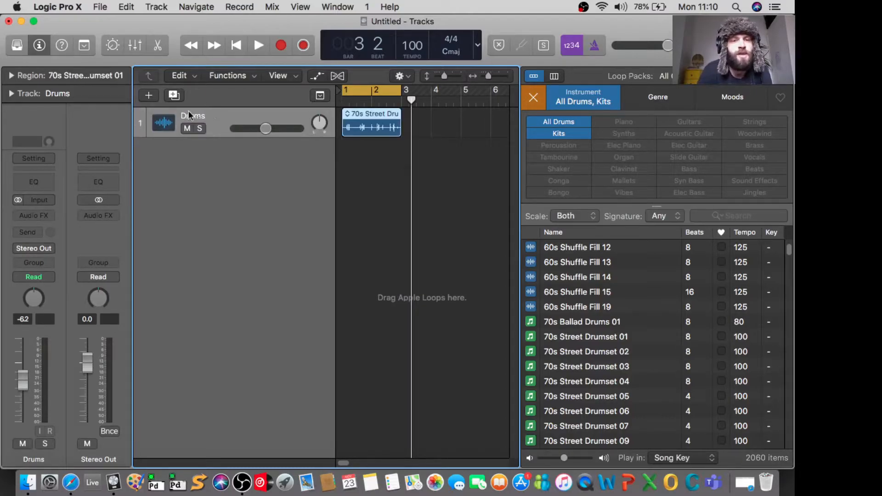
Create one new audio track below the Drums track
{"action": "left_click", "coordinate": [150, 95]}
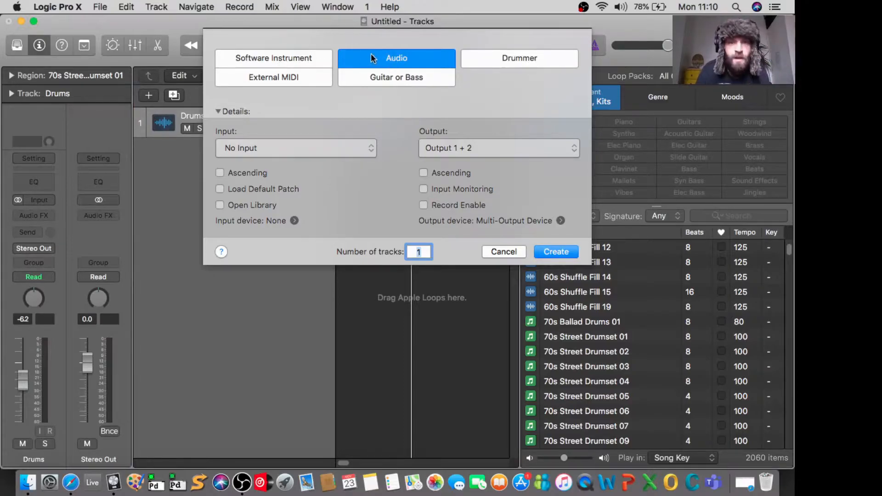
{"action": "left_click", "coordinate": [566, 252]}
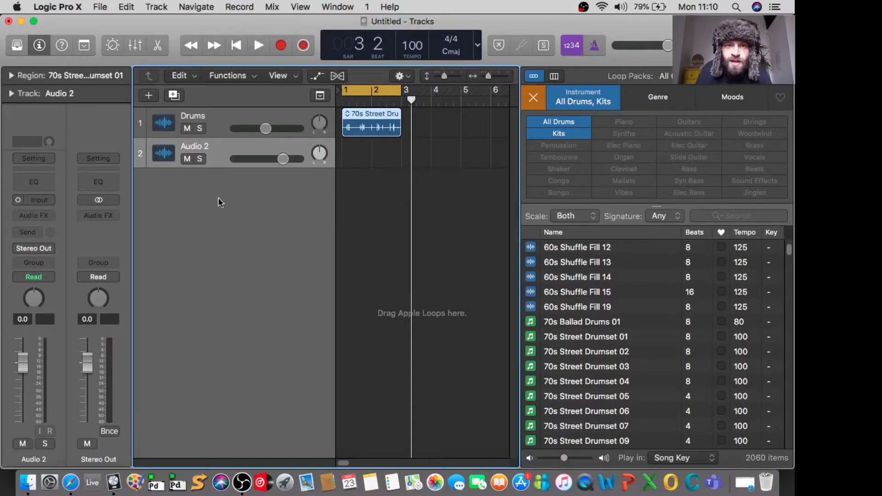
Add a third audio track and undo its creation
{"action": "left_click", "coordinate": [157, 9]}
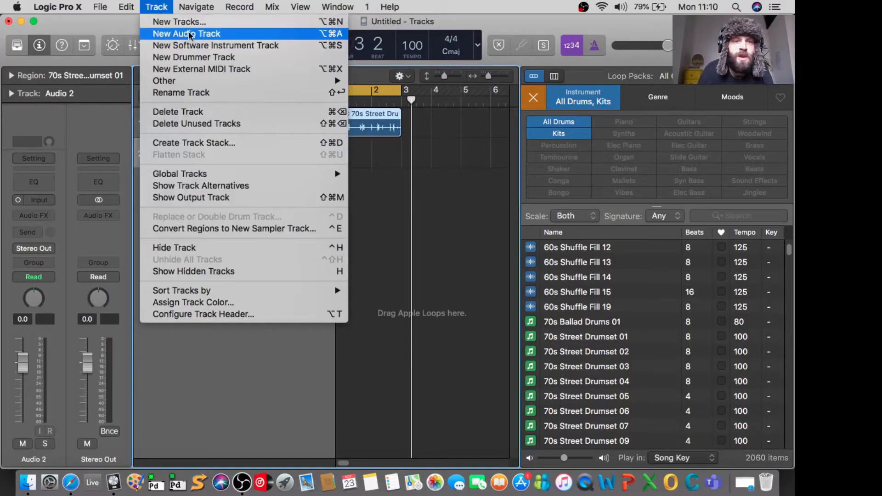
{"action": "left_click", "coordinate": [204, 35]}
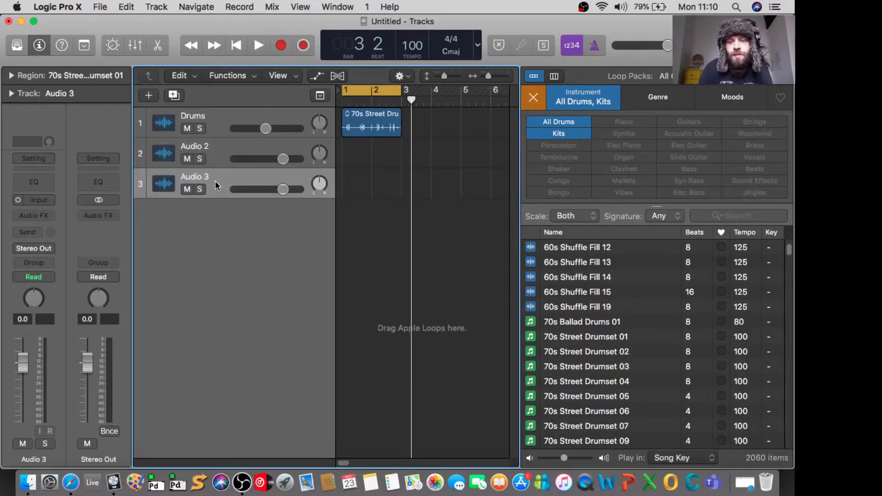
{"action": "key", "text": "super+z"}
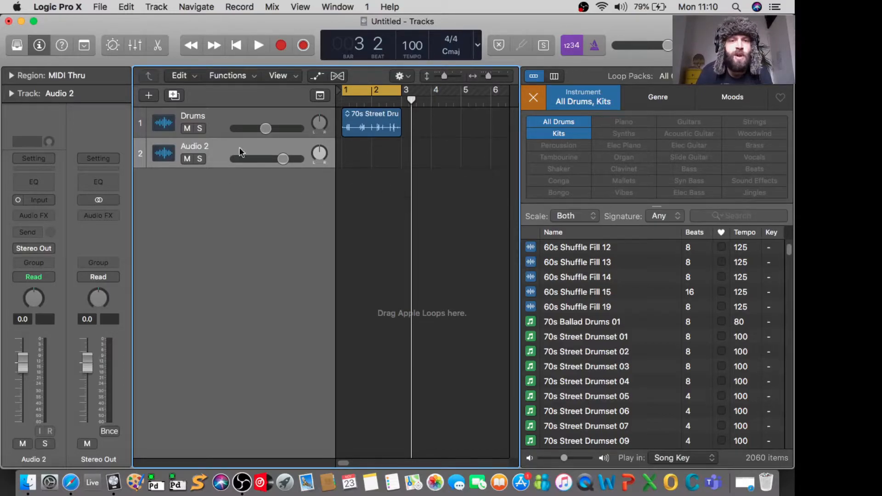
Rename the Audio 2 track as guitar
{"action": "double_click", "coordinate": [199, 144]}
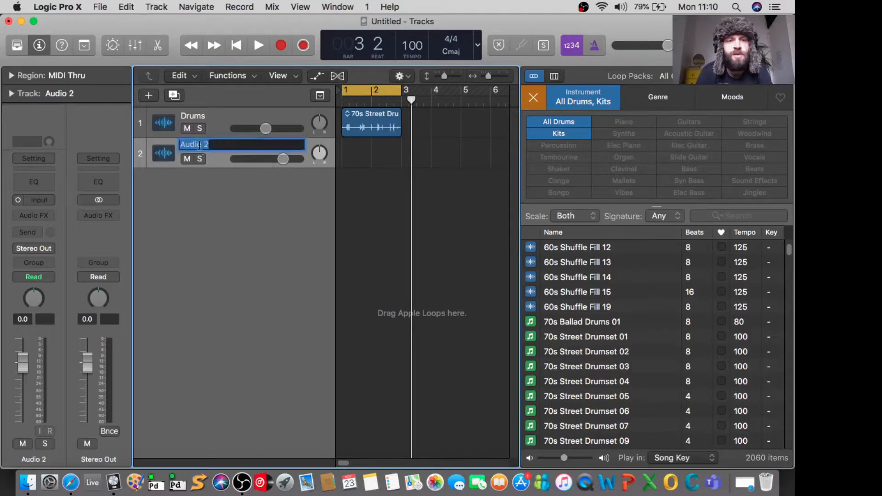
{"action": "type", "text": "guitar"}
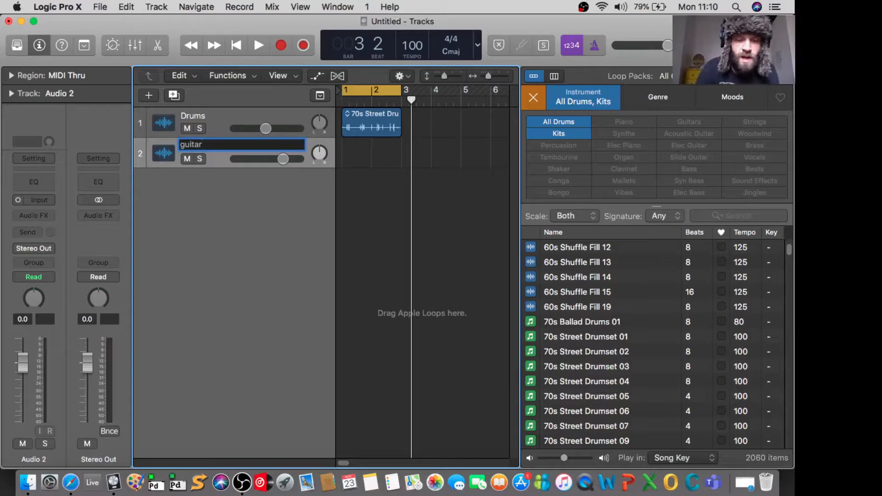
{"action": "key", "text": "Return"}
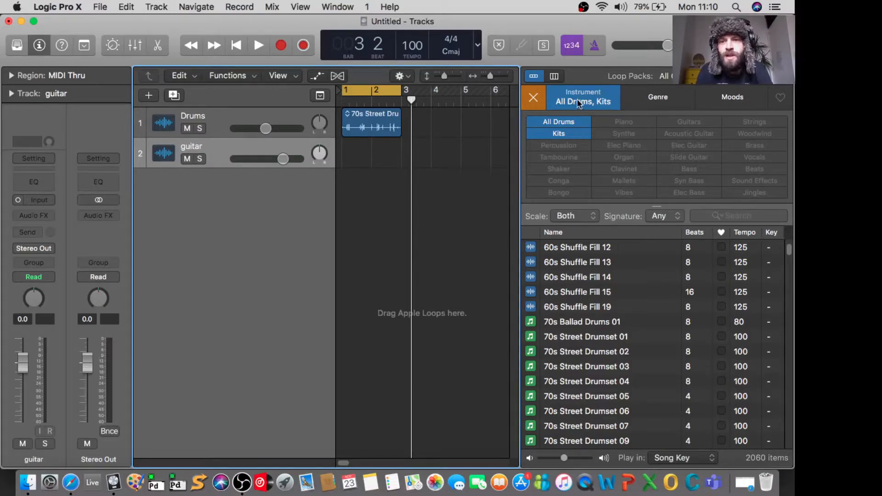
Filter the loops to Guitars, audition 80s Pop Rock Guitar 01, and place it on the guitar track at bar 1
{"action": "left_click", "coordinate": [558, 133]}
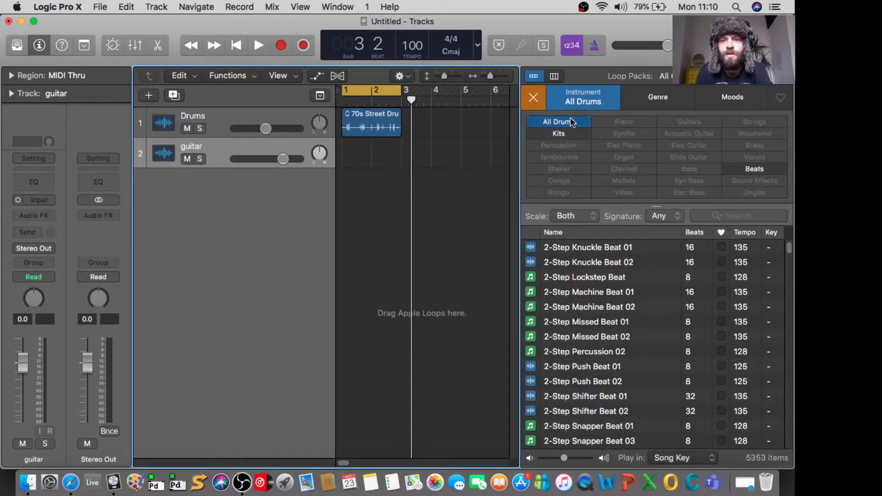
{"action": "left_click", "coordinate": [572, 122]}
{"action": "left_click", "coordinate": [681, 122]}
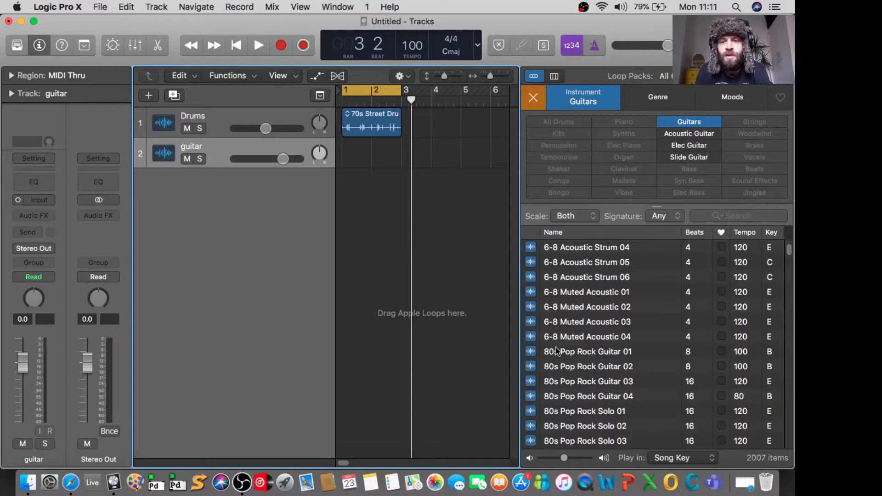
{"action": "left_click", "coordinate": [575, 353]}
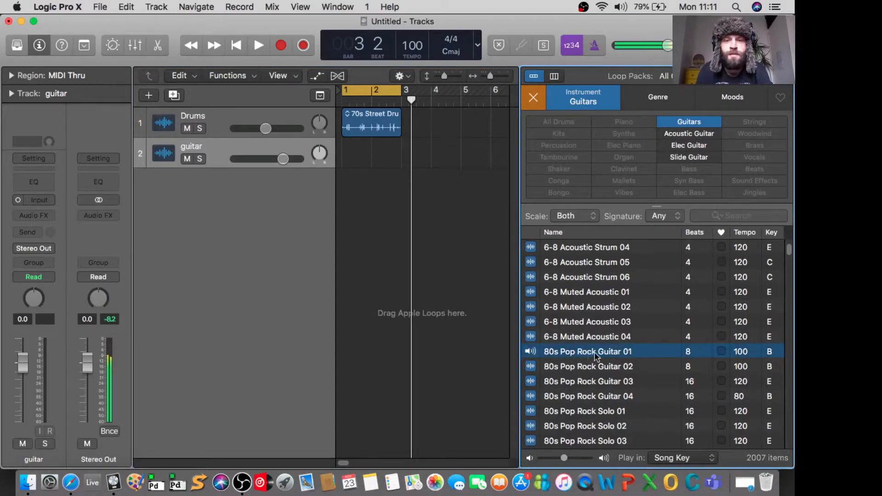
{"action": "left_click_drag", "start_coordinate": [575, 356], "coordinate": [339, 163]}
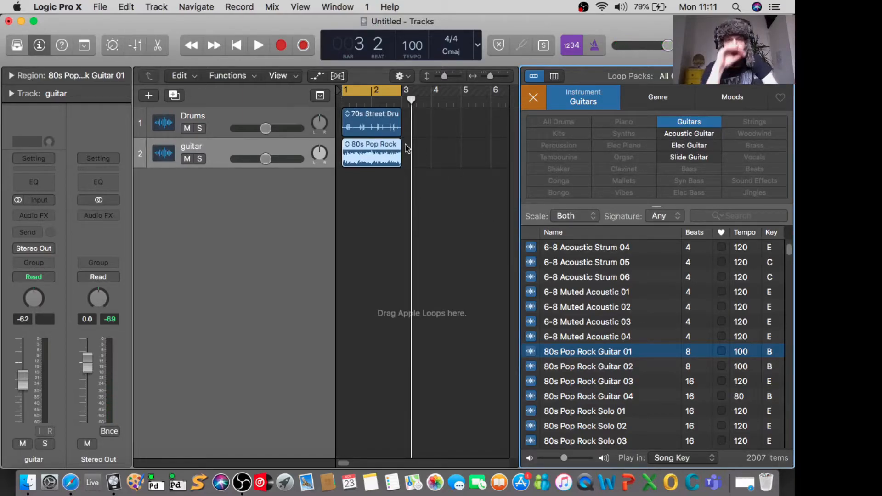
Play the cycle from the start, lowering the guitar track to about -11 dB and raising the Drums track's volume
{"action": "key", "text": "Return"}
{"action": "key", "text": "space"}
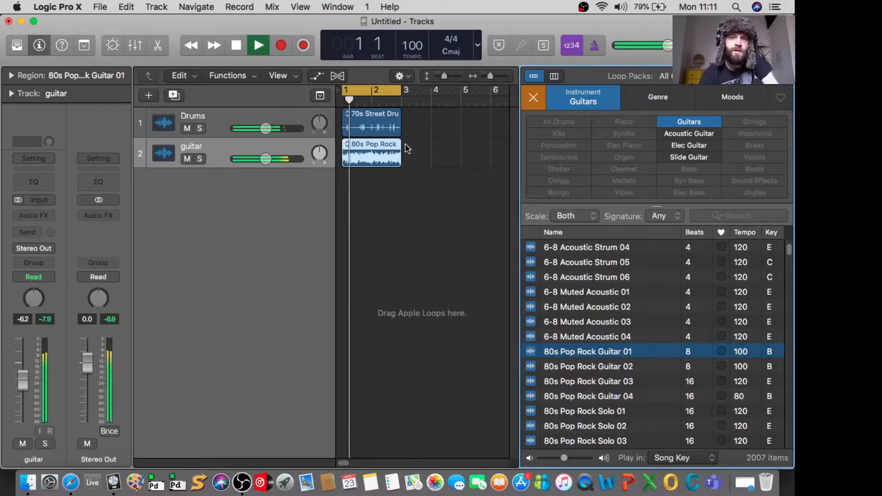
{"action": "left_click_drag", "start_coordinate": [266, 159], "coordinate": [258, 159]}
{"action": "left_click_drag", "start_coordinate": [265, 129], "coordinate": [276, 129]}
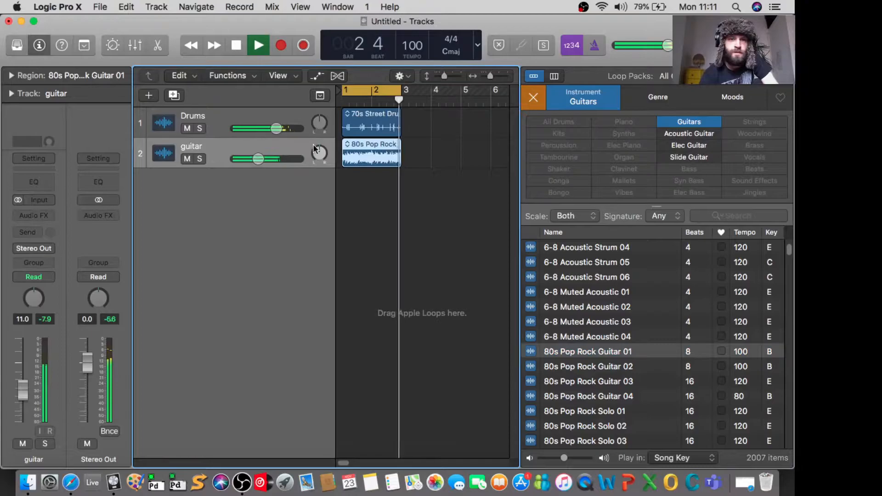
{"action": "key", "text": "space"}
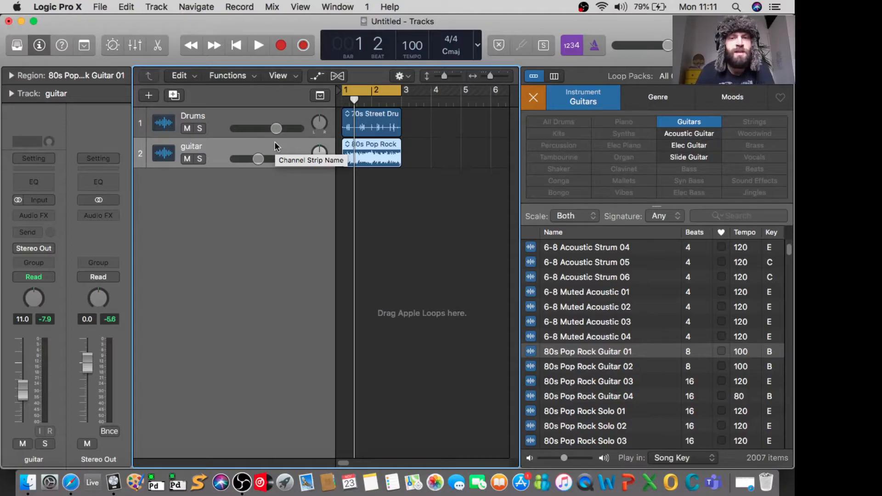
{"action": "key", "text": "space"}
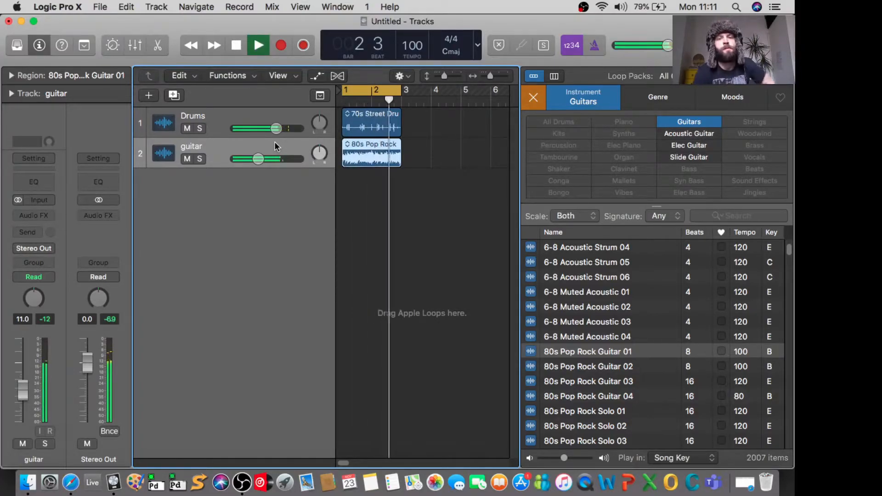
{"action": "key", "text": "space"}
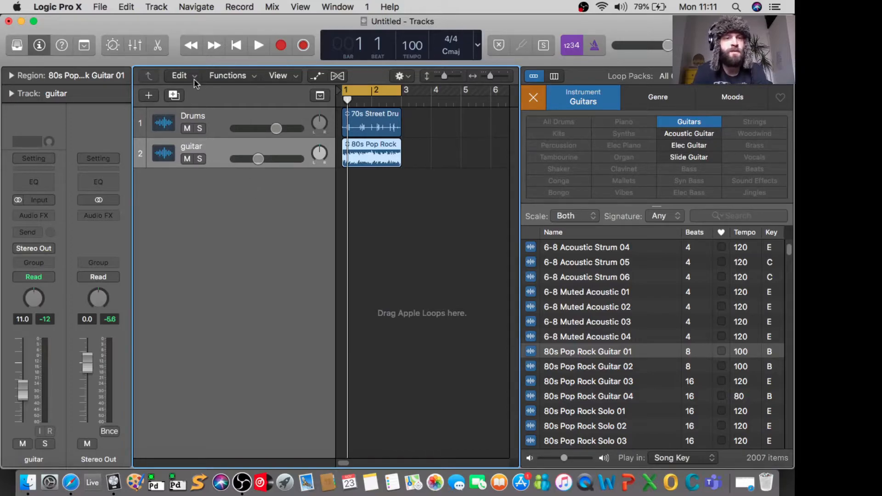
Create one new audio track below the guitar track
{"action": "left_click", "coordinate": [151, 95]}
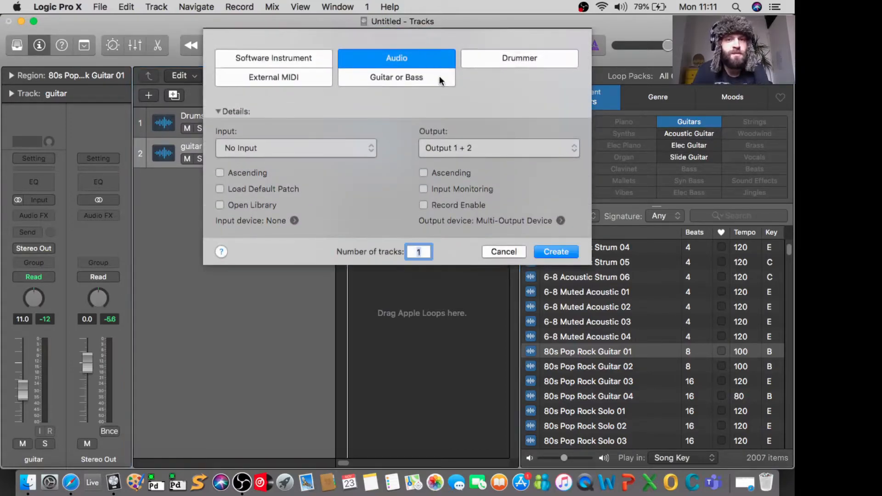
{"action": "left_click", "coordinate": [557, 250]}
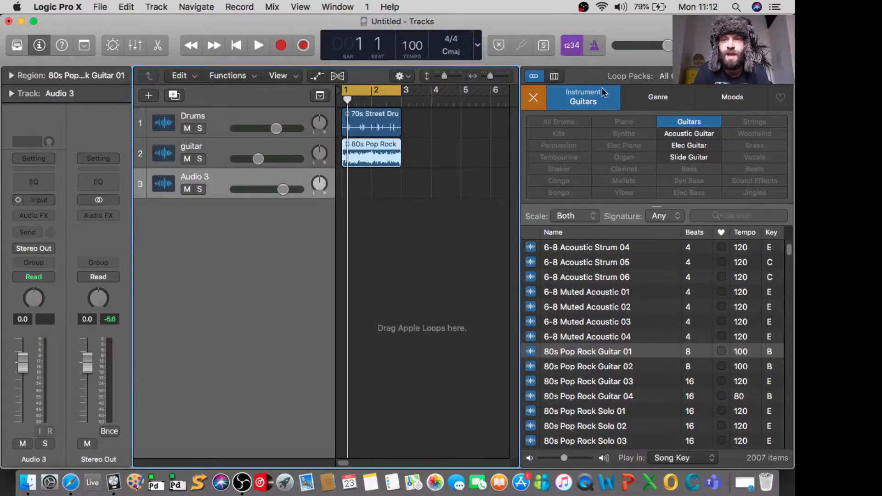
Switch the loop filter from Guitars to Bass and audition the 80s Pop Rock Bass loop
{"action": "left_click", "coordinate": [684, 121]}
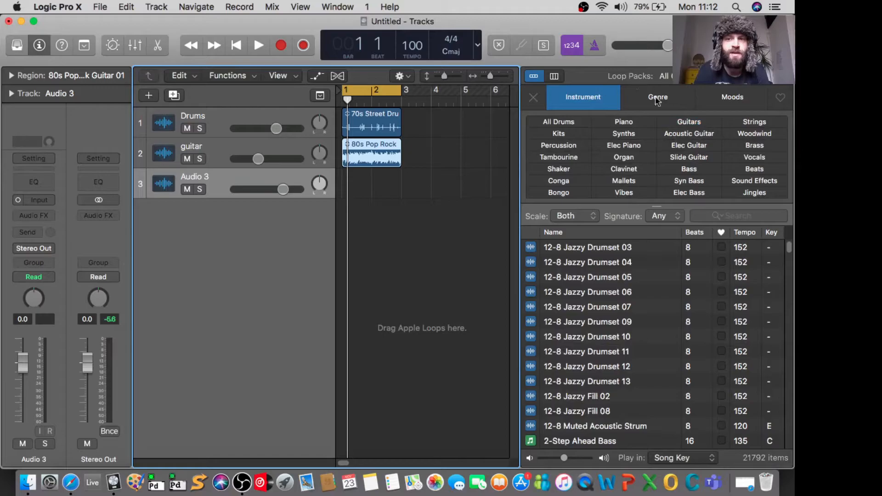
{"action": "left_click", "coordinate": [690, 169]}
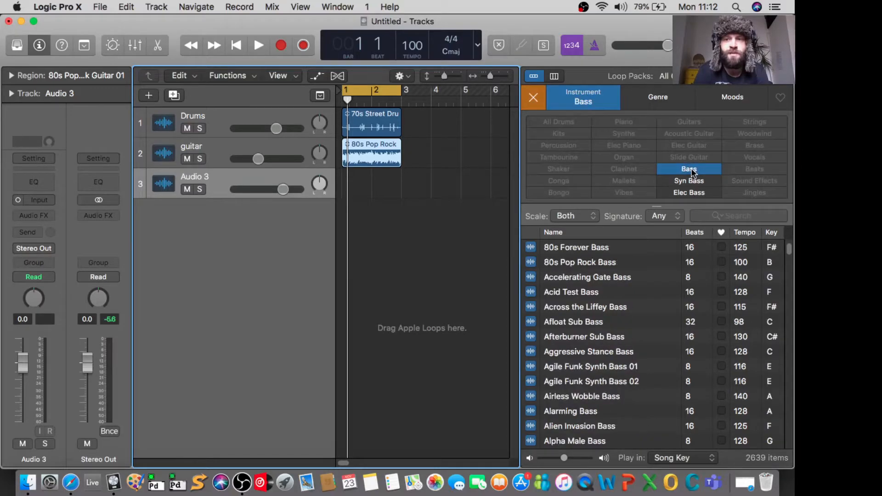
{"action": "left_click", "coordinate": [573, 266]}
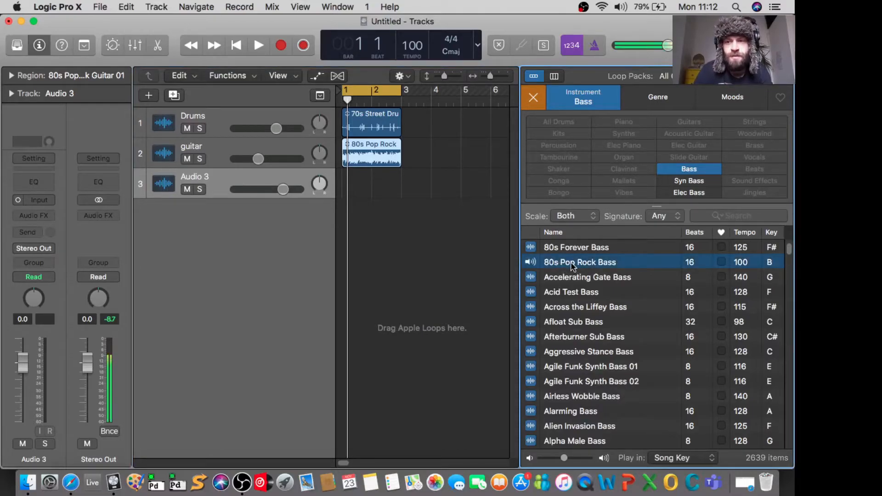
{"action": "left_click", "coordinate": [530, 260]}
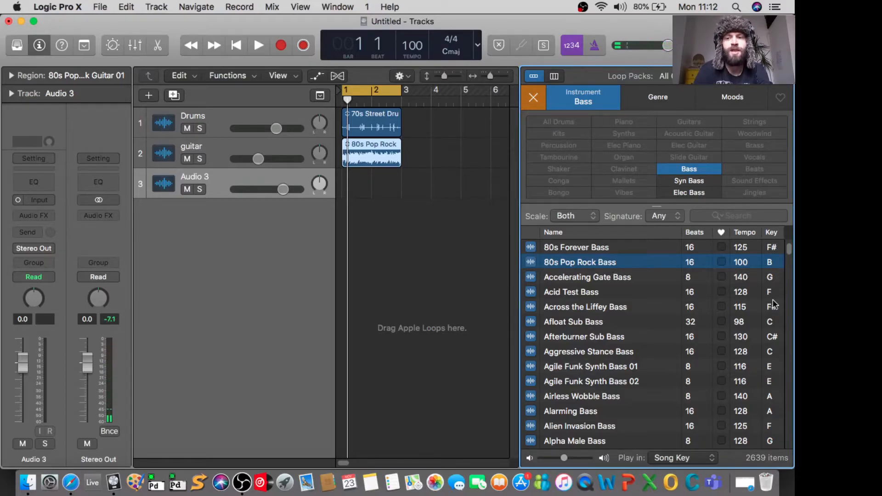
Switch the loop filter back to Guitars and check the key of 80s Pop Rock Guitar 01
{"action": "left_click", "coordinate": [371, 146]}
{"action": "left_click", "coordinate": [688, 170]}
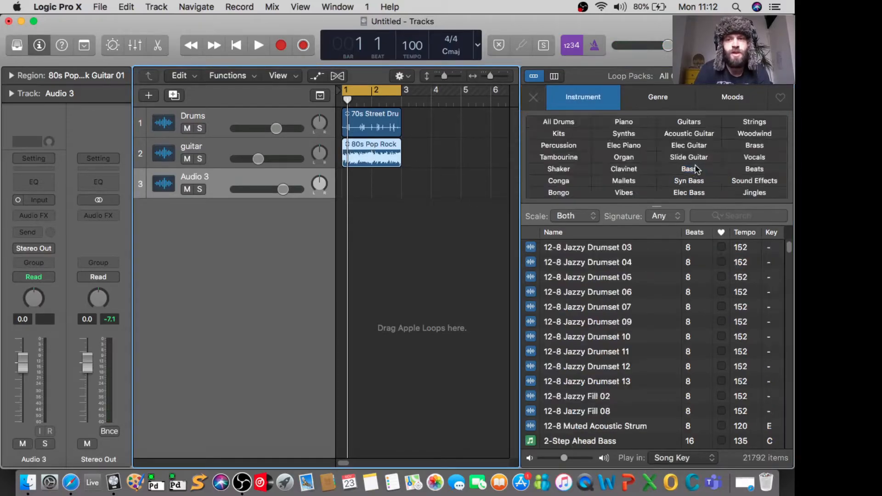
{"action": "left_click", "coordinate": [697, 121]}
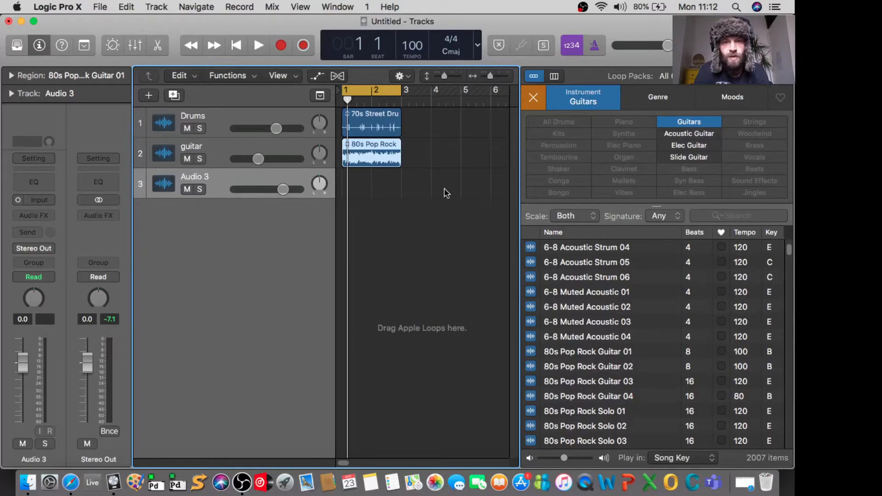
{"action": "mouse_move", "coordinate": [399, 159]}
{"action": "left_mouse_down"}
{"action": "mouse_move", "coordinate": [469, 169]}
{"action": "mouse_move", "coordinate": [396, 151]}
{"action": "left_mouse_up"}
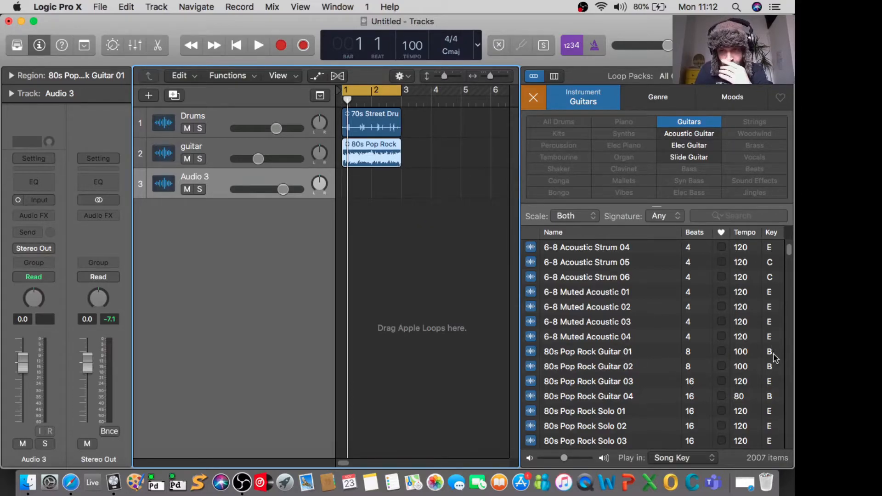
{"action": "left_click_drag", "start_coordinate": [401, 145], "coordinate": [396, 179]}
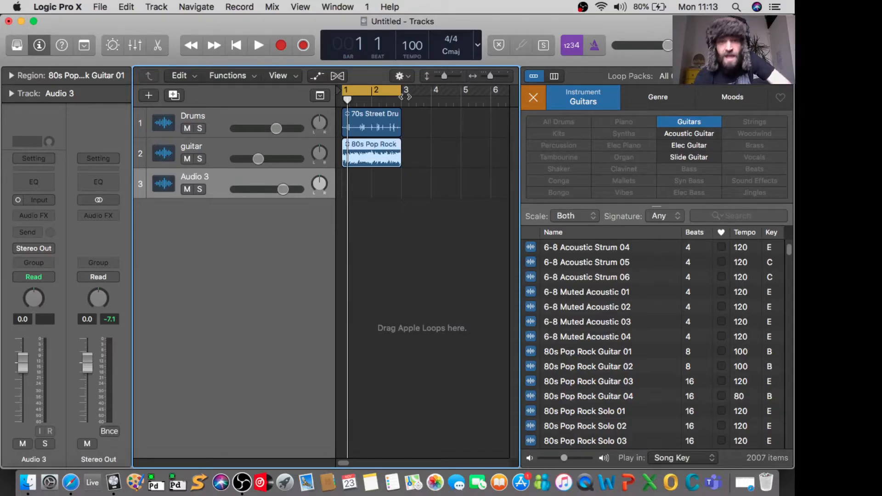
Rename the Audio 3 track as bass
{"action": "double_click", "coordinate": [192, 175]}
{"action": "type", "text": "bass"}
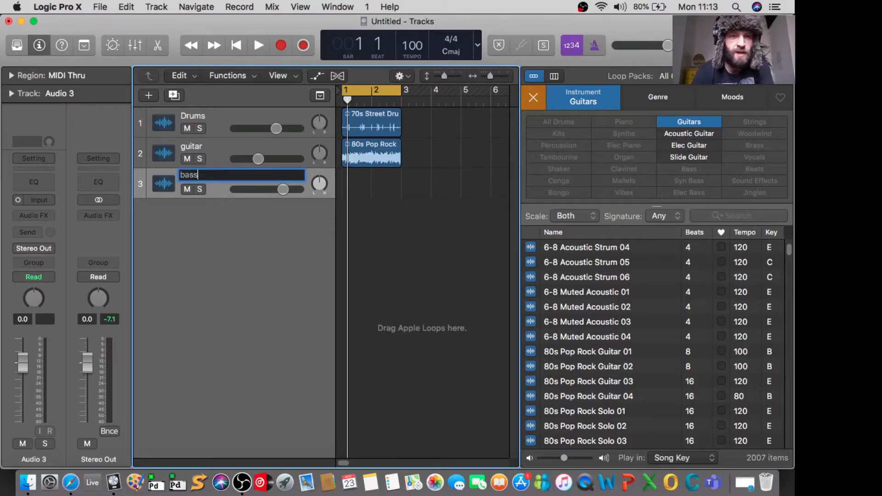
{"action": "key", "text": "Return"}
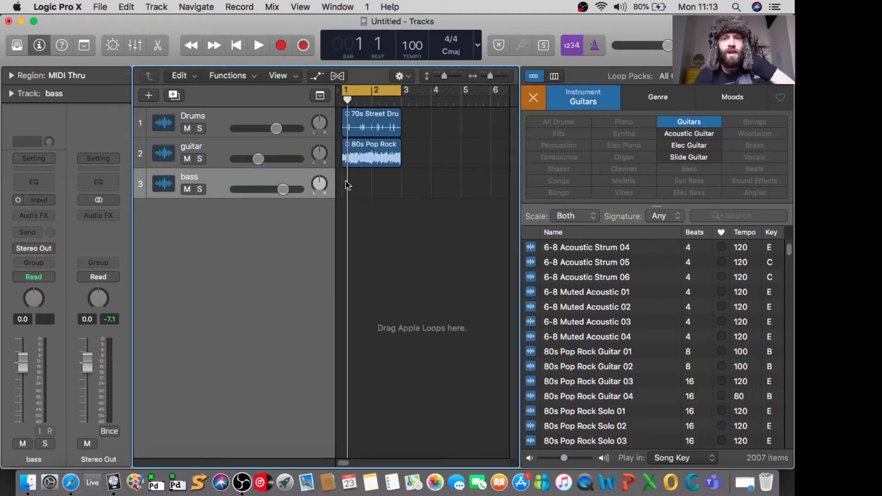
Filter the loops to Bass and place 80s Pop Rock Bass on the bass track at bar 1
{"action": "left_click", "coordinate": [686, 122]}
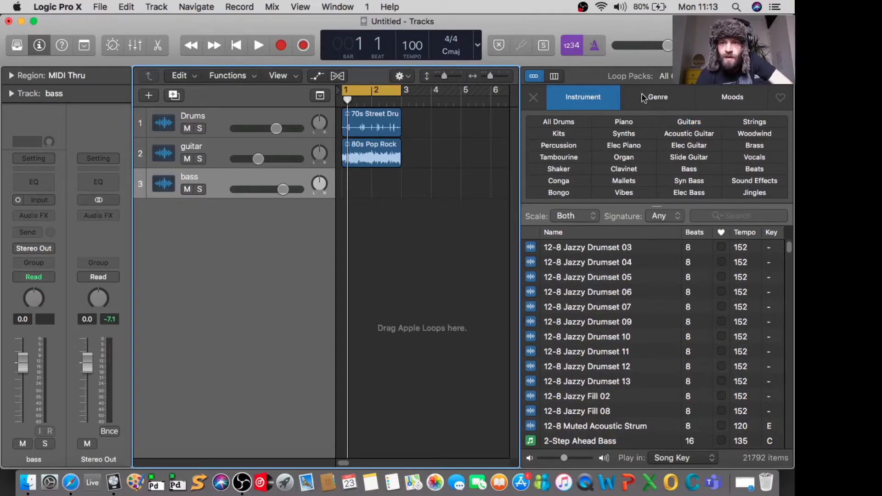
{"action": "left_click", "coordinate": [684, 169]}
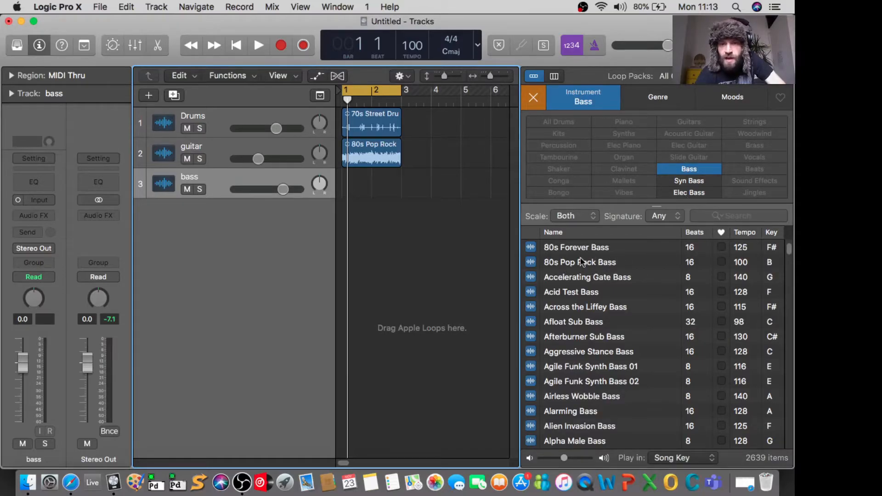
{"action": "left_click_drag", "start_coordinate": [564, 262], "coordinate": [344, 186]}
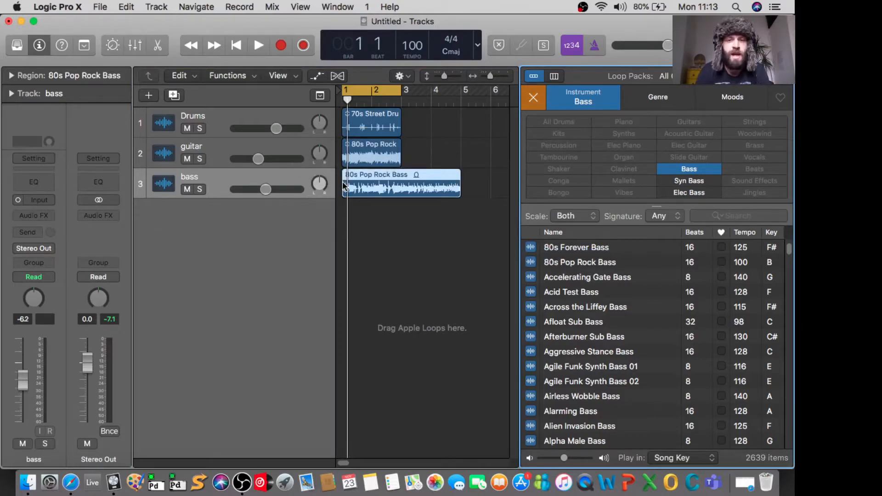
Play the cycle with the bass loop, mute the guitar track during playback, and stop
{"action": "key", "text": "space"}
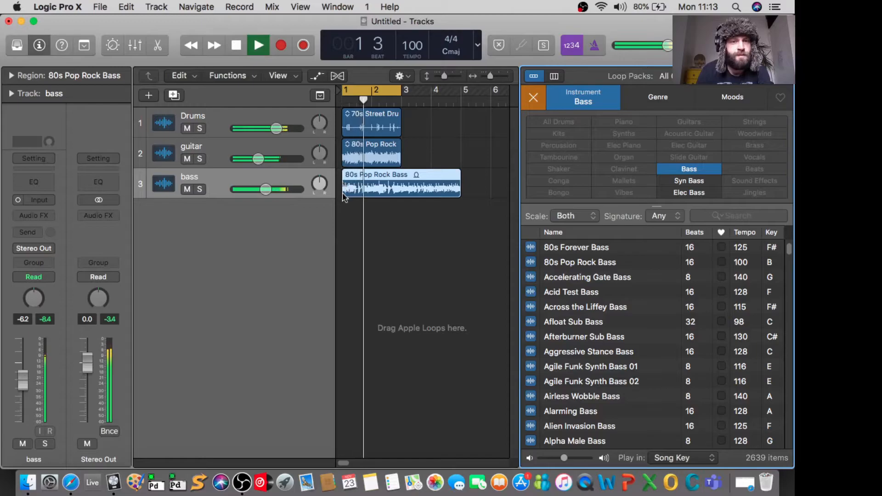
{"action": "left_click", "coordinate": [188, 159]}
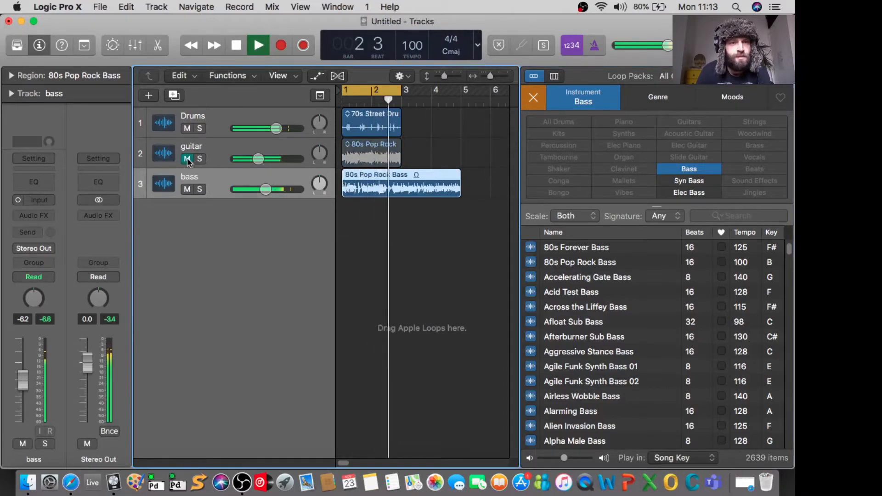
{"action": "key", "text": "space"}
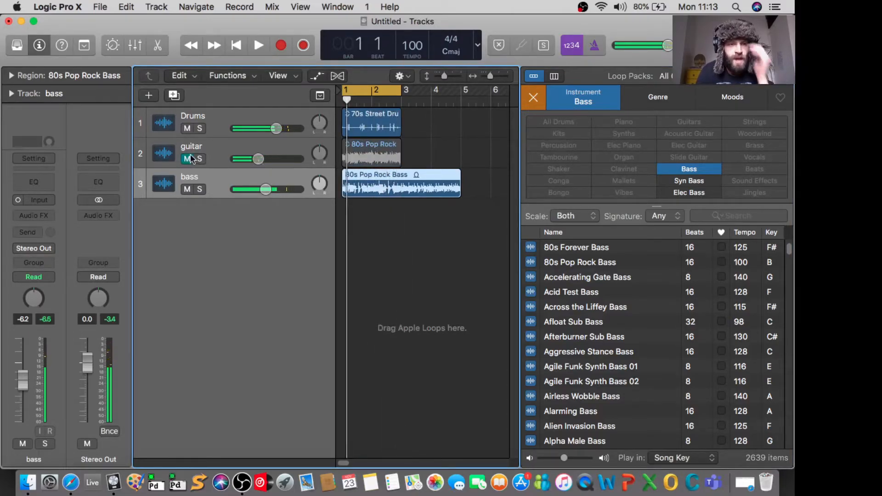
Play the cycle while toggling the guitar track's mute to compare the mix with and without it, and stop playback
{"action": "left_click", "coordinate": [188, 159]}
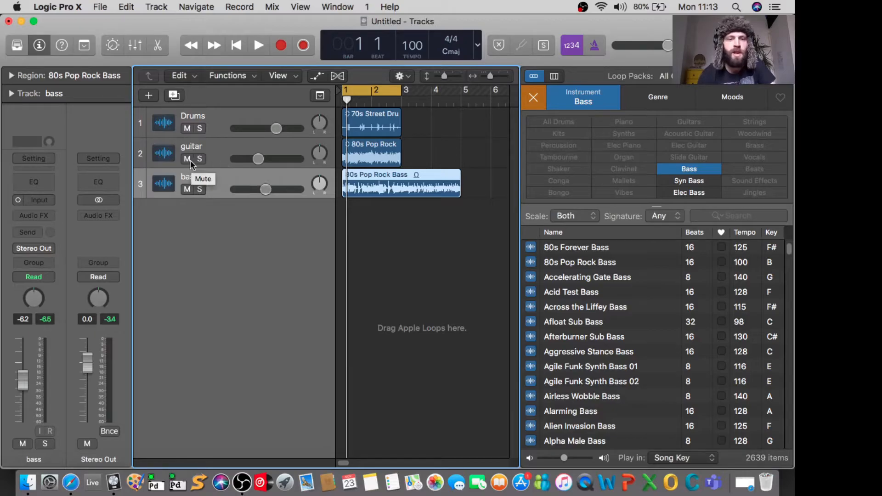
{"action": "key", "text": "space"}
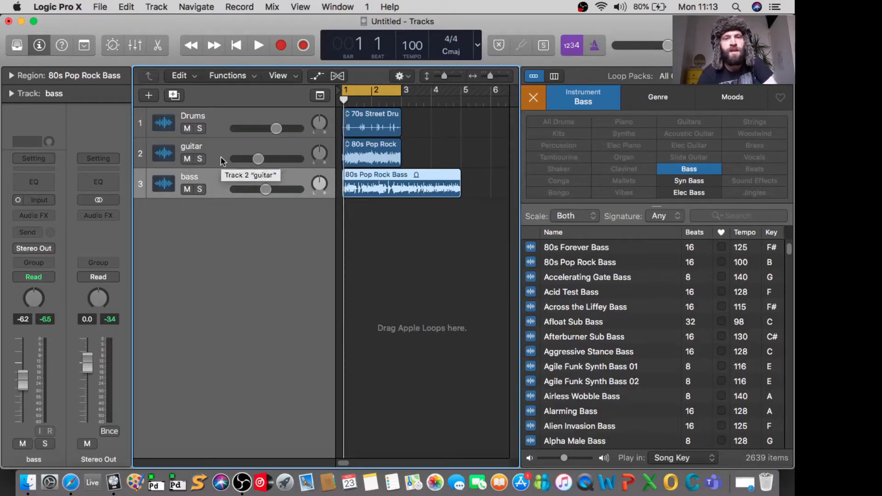
{"action": "left_click", "coordinate": [187, 160]}
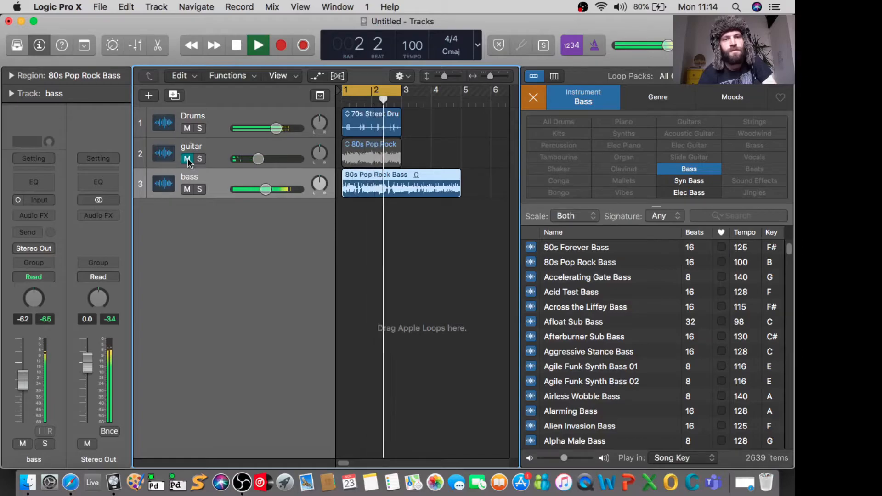
{"action": "key", "text": "space"}
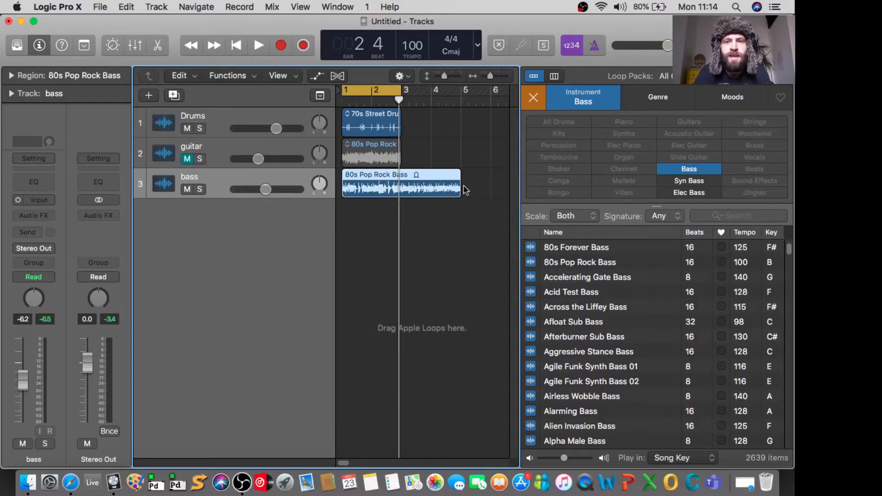
Try looping the 80s Pop Rock Bass region out to about bar 12, and pull it back to a single pass
{"action": "left_click", "coordinate": [431, 153]}
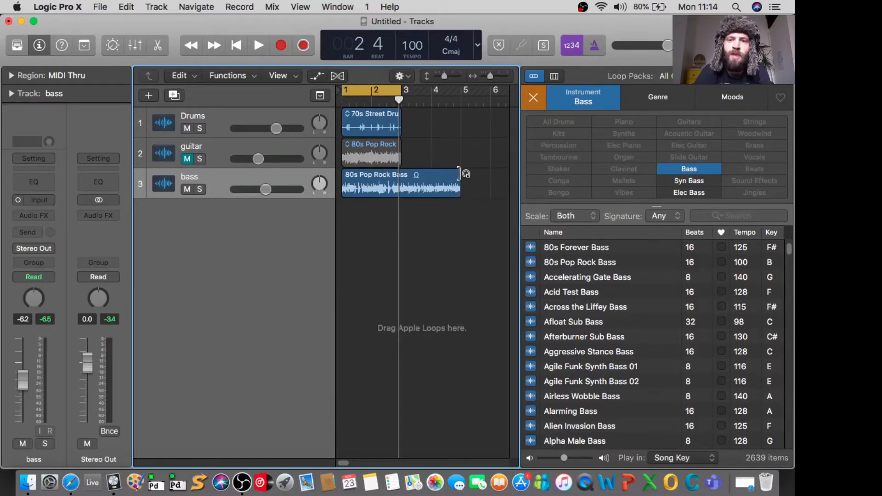
{"action": "scroll", "coordinate": [459, 173], "scroll_direction": "right", "scroll_amount": 3}
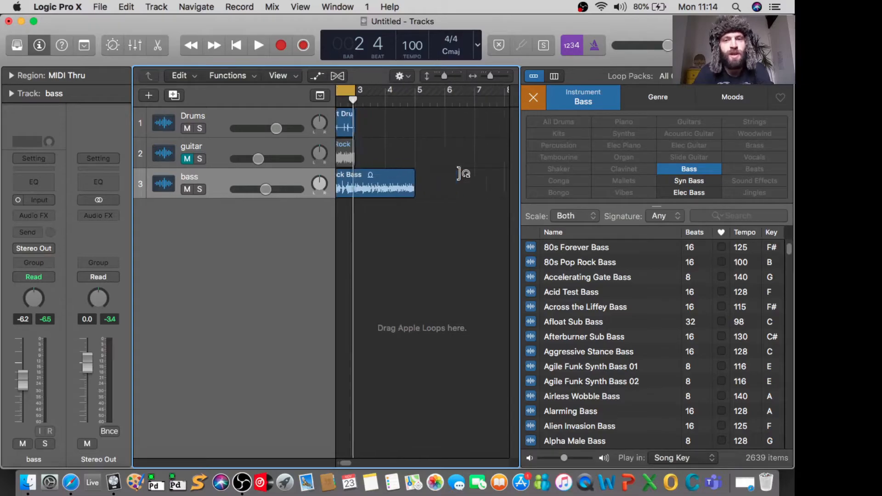
{"action": "left_click_drag", "start_coordinate": [401, 171], "coordinate": [459, 171]}
{"action": "scroll", "coordinate": [459, 172], "scroll_direction": "down", "scroll_amount": 5}
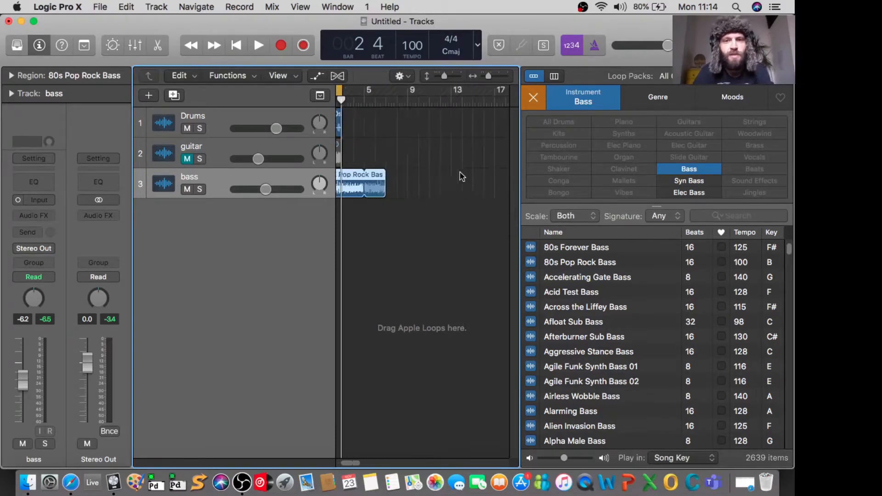
{"action": "scroll", "coordinate": [459, 172], "scroll_direction": "left", "scroll_amount": 2}
{"action": "left_click_drag", "start_coordinate": [398, 172], "coordinate": [445, 174]}
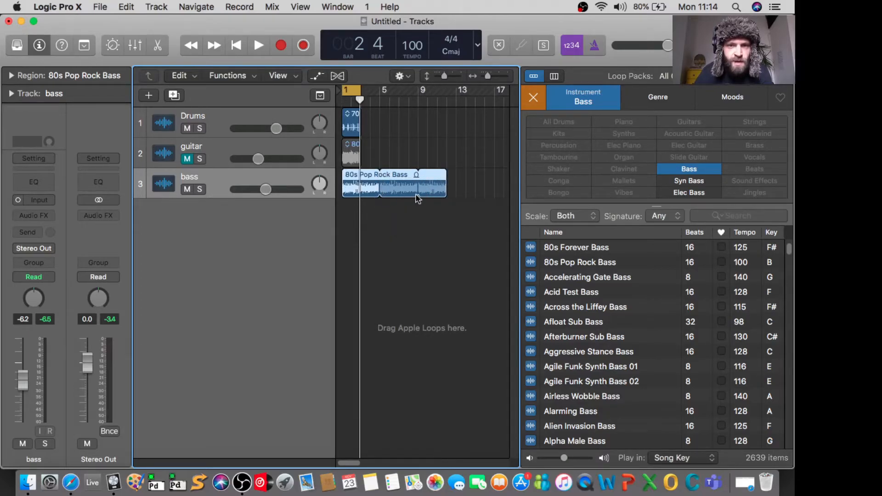
{"action": "left_click_drag", "start_coordinate": [446, 174], "coordinate": [379, 165]}
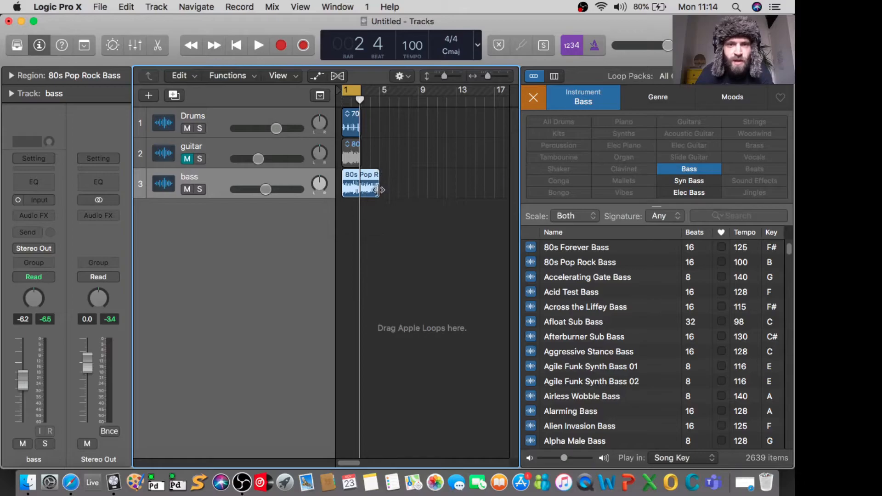
Trim the end of the 80s Pop Rock Bass region to bar 3 so it matches the drums and guitar regions
{"action": "scroll", "coordinate": [378, 189], "scroll_direction": "up", "scroll_amount": 5}
{"action": "scroll", "coordinate": [378, 190], "scroll_direction": "left", "scroll_amount": 3}
{"action": "scroll", "coordinate": [377, 190], "scroll_direction": "down", "scroll_amount": 3}
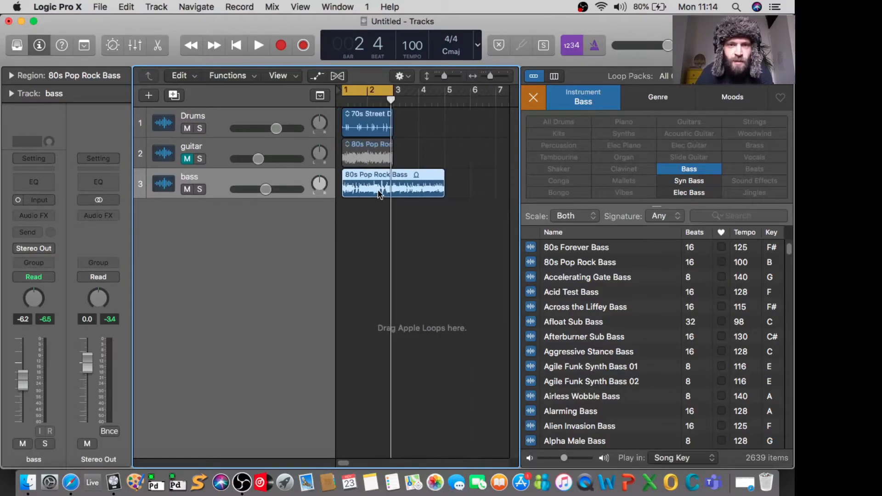
{"action": "mouse_move", "coordinate": [446, 189]}
{"action": "left_mouse_down"}
{"action": "mouse_move", "coordinate": [445, 197]}
{"action": "mouse_move", "coordinate": [421, 199]}
{"action": "mouse_move", "coordinate": [450, 198]}
{"action": "mouse_move", "coordinate": [393, 197]}
{"action": "mouse_move", "coordinate": [478, 207]}
{"action": "mouse_move", "coordinate": [440, 197]}
{"action": "mouse_move", "coordinate": [451, 197]}
{"action": "left_mouse_up"}
{"action": "left_click_drag", "start_coordinate": [412, 175], "coordinate": [397, 195]}
{"action": "scroll", "coordinate": [413, 197], "scroll_direction": "left", "scroll_amount": 3}
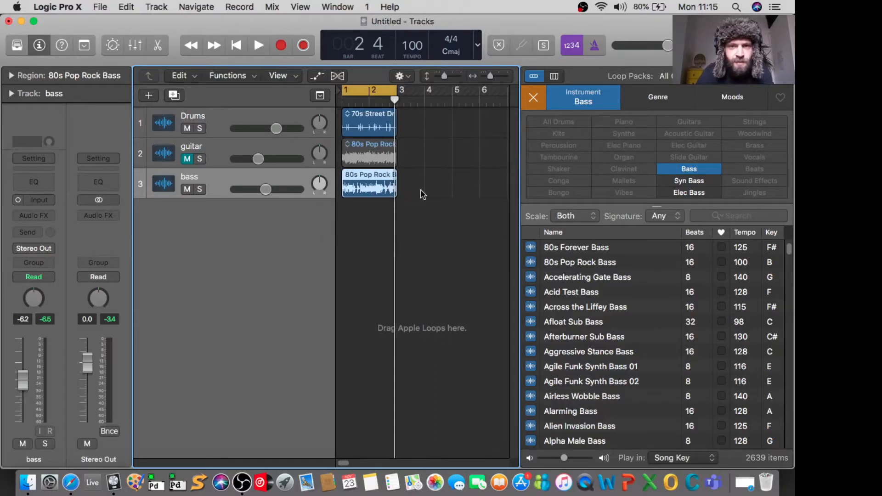
Play the cycle, unmute the guitar track and lower its volume slightly, checking the mix with the drums briefly muted
{"action": "key", "text": "space"}
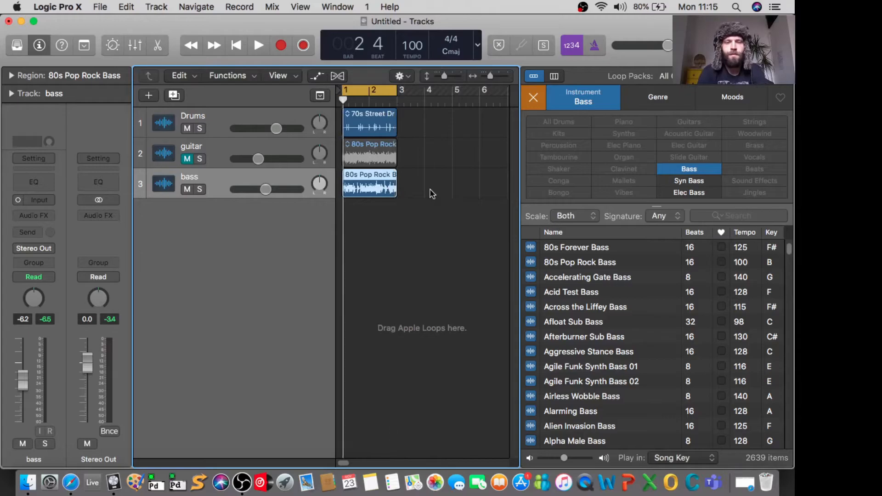
{"action": "left_click", "coordinate": [187, 159]}
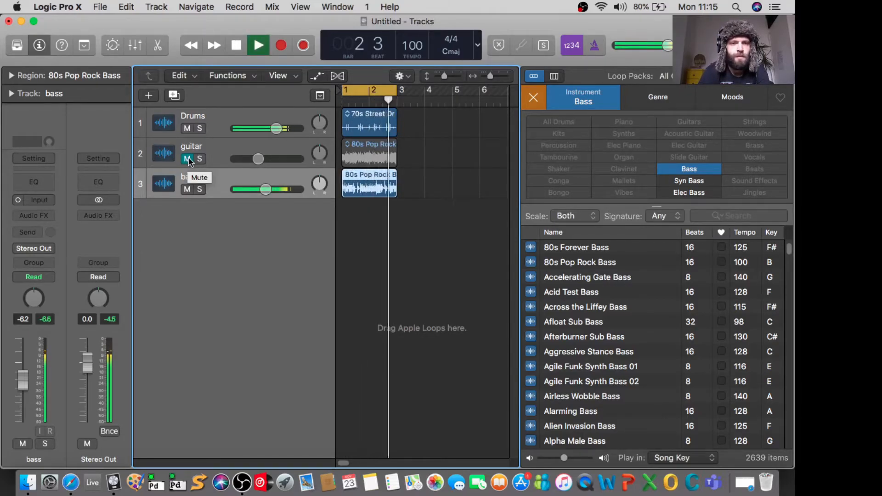
{"action": "left_click_drag", "start_coordinate": [258, 159], "coordinate": [254, 157]}
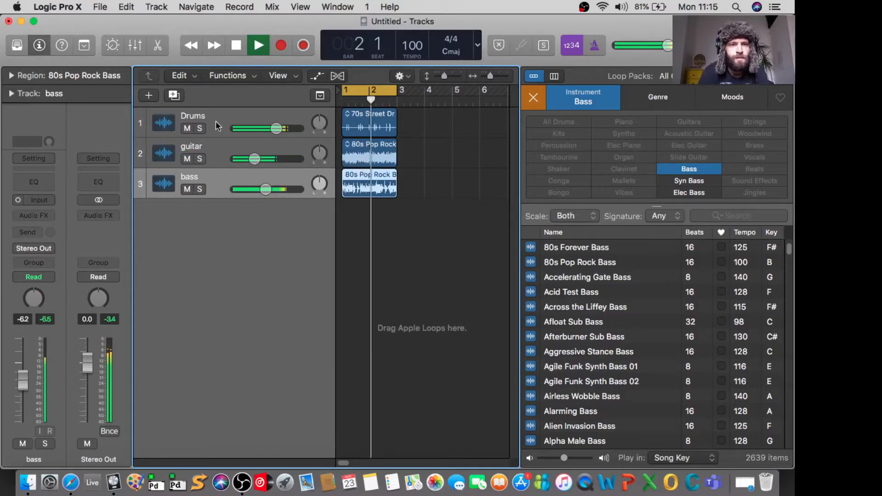
{"action": "left_click", "coordinate": [188, 129]}
{"action": "left_click", "coordinate": [187, 129]}
{"action": "key", "text": "space"}
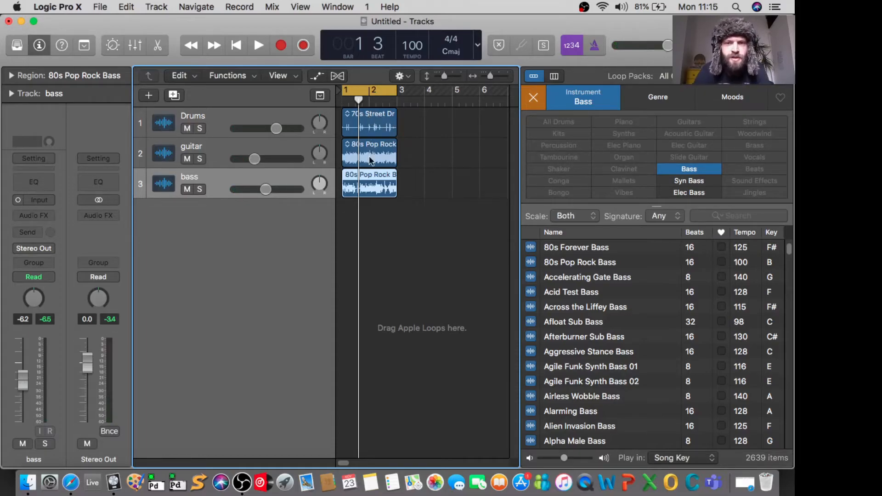
Close the loop browser and set the secondary tool to the Scissors Tool
{"action": "scroll", "coordinate": [370, 159], "scroll_direction": "up", "scroll_amount": 5}
{"action": "scroll", "coordinate": [369, 160], "scroll_direction": "left", "scroll_amount": 3}
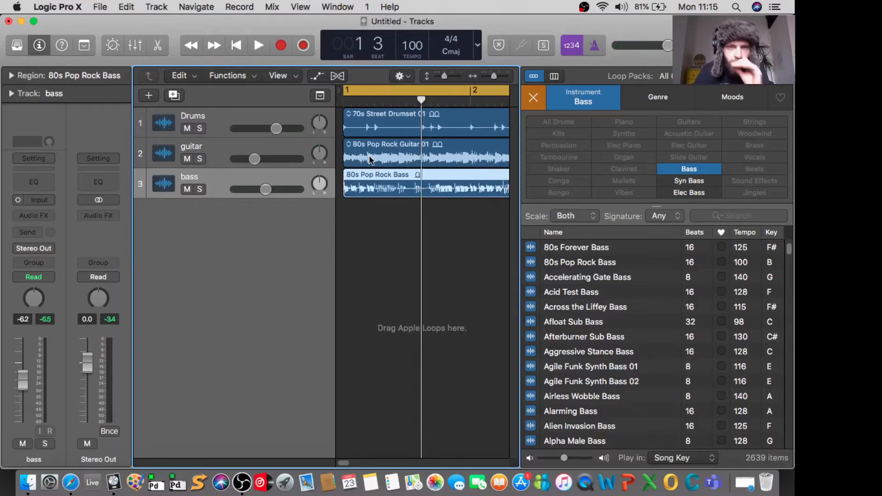
{"action": "key", "text": "o"}
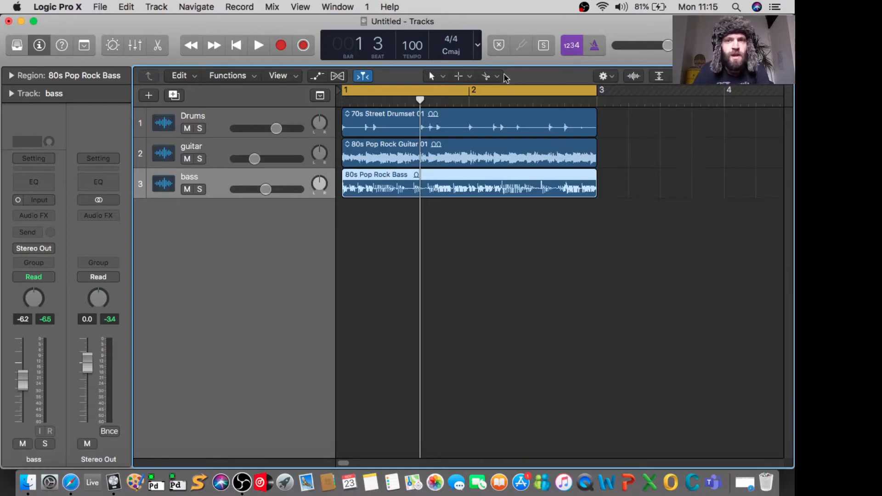
{"action": "left_click", "coordinate": [471, 76]}
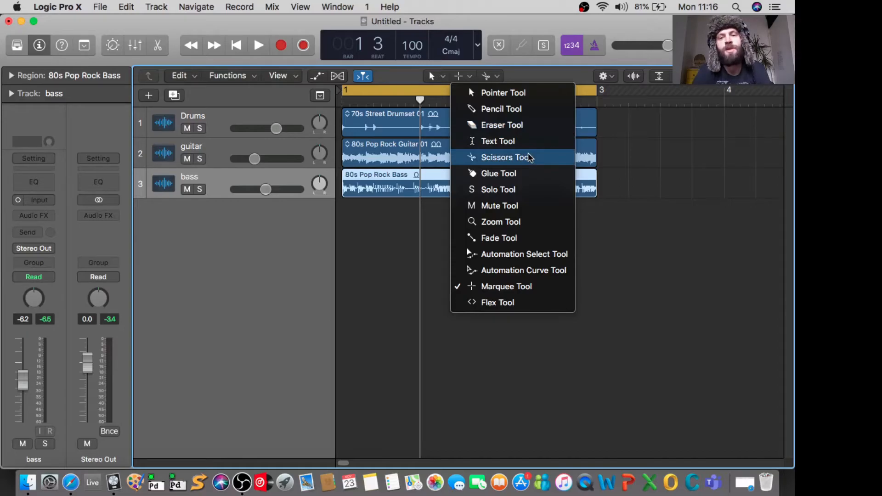
{"action": "left_click", "coordinate": [505, 157]}
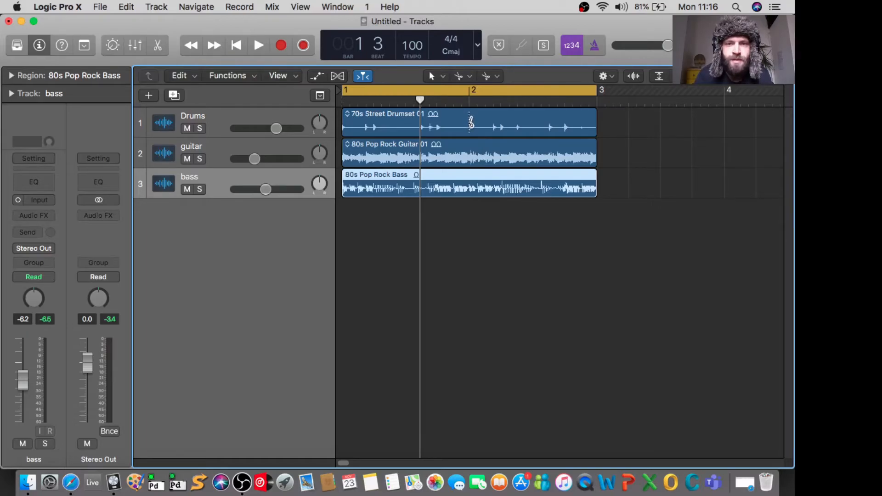
Try splitting the 70s Street Drumset 01 region at the playhead within beat 3 of bar 1, and undo the split
{"action": "left_click", "coordinate": [421, 123]}
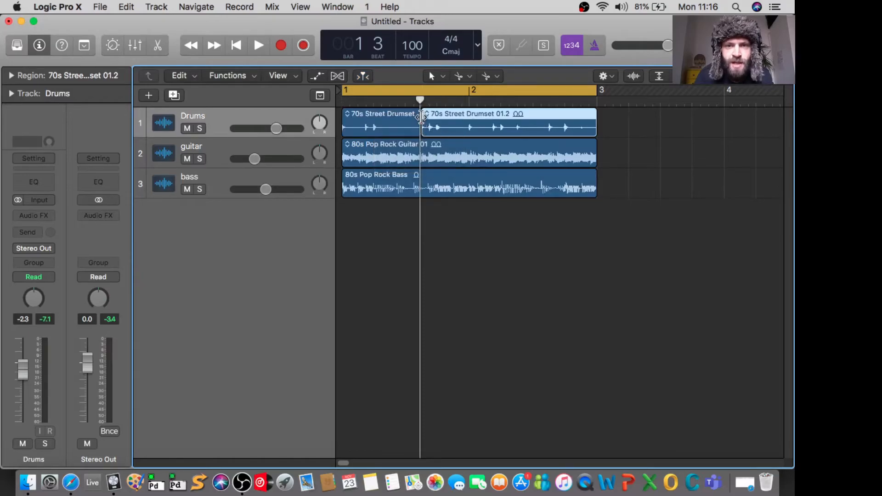
{"action": "key", "text": "super+Right"}
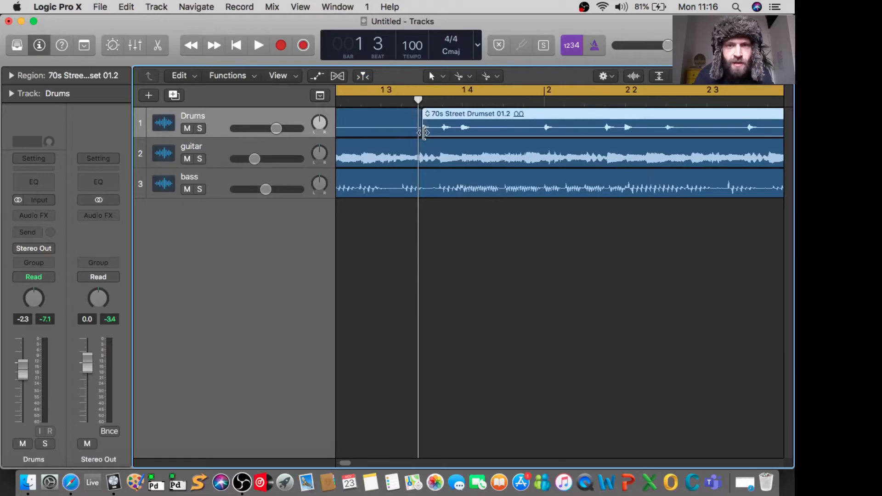
{"action": "key", "text": "super+Left"}
{"action": "key", "text": "super+Left"}
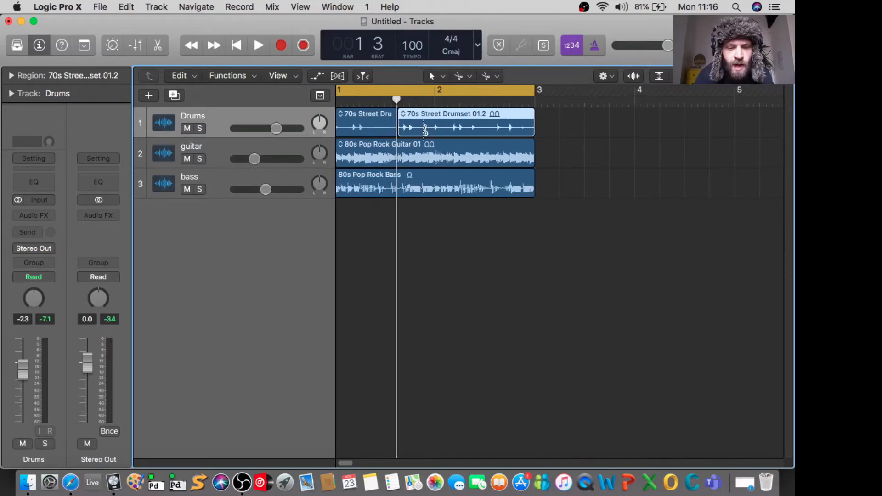
{"action": "key", "text": "super+z"}
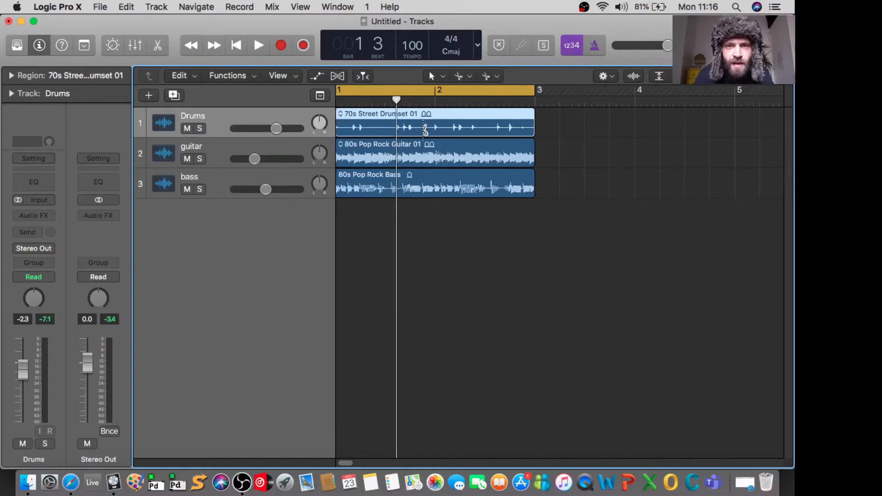
{"action": "scroll", "coordinate": [392, 120], "scroll_direction": "left", "scroll_amount": 1}
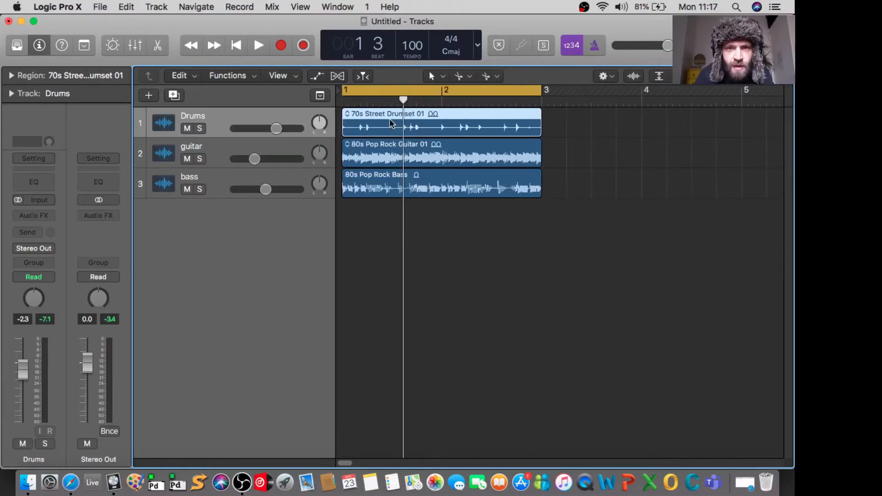
Return the playhead to bar 1 and split the drum region at beat 3 of bar 1 and at bar 2
{"action": "left_click_drag", "start_coordinate": [402, 99], "coordinate": [316, 113]}
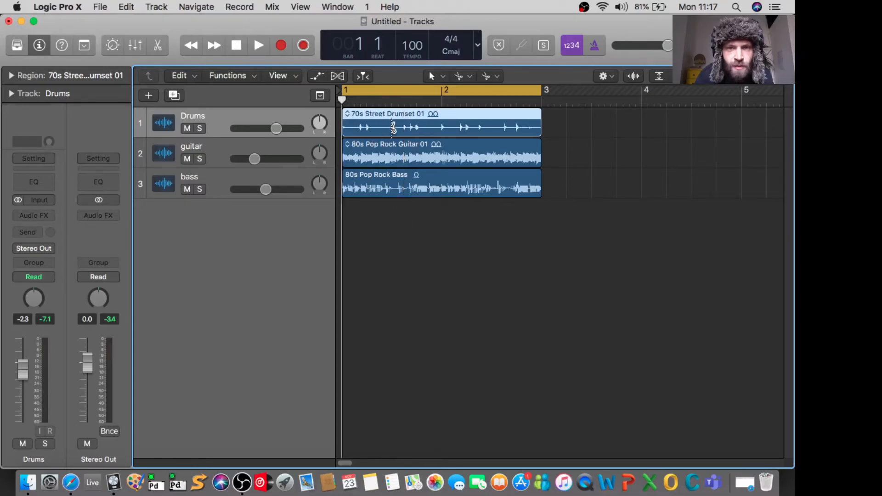
{"action": "left_click", "coordinate": [392, 125], "text": "super"}
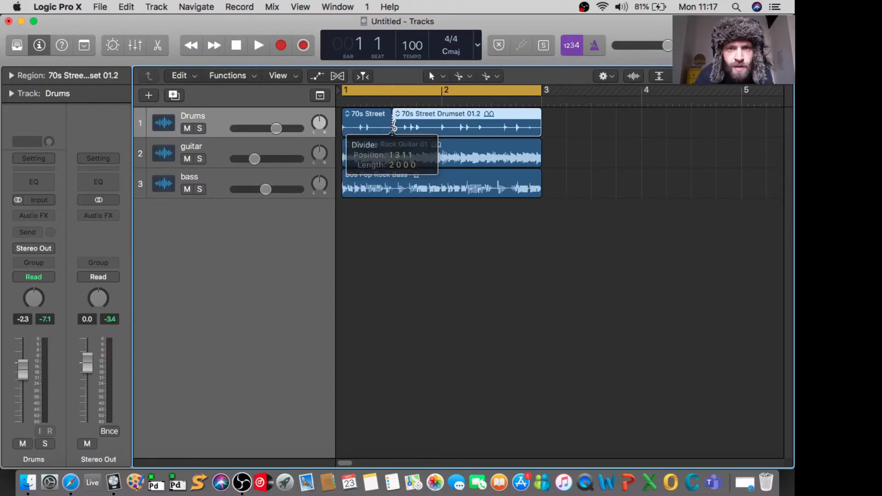
{"action": "left_click", "coordinate": [444, 125], "text": "super"}
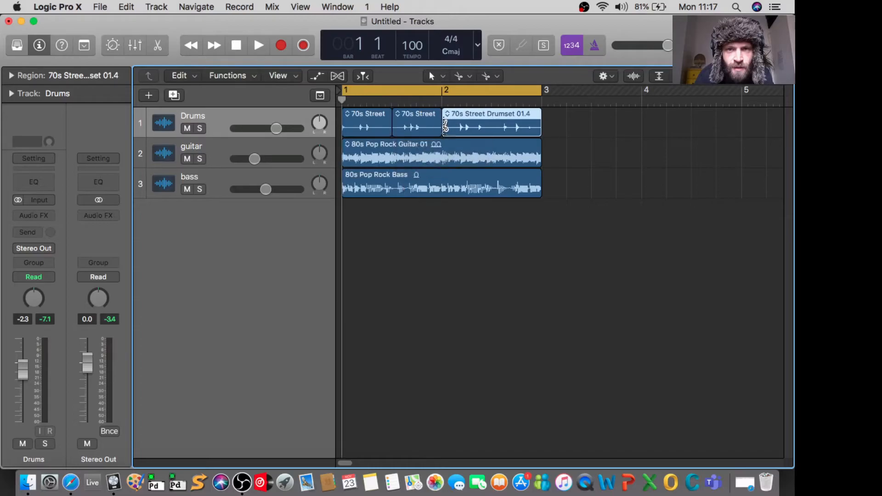
Move the middle drum slice to beat 2 of bar 3 and replace it with a copy in its original place, deleting the moved slice
{"action": "left_click", "coordinate": [419, 118]}
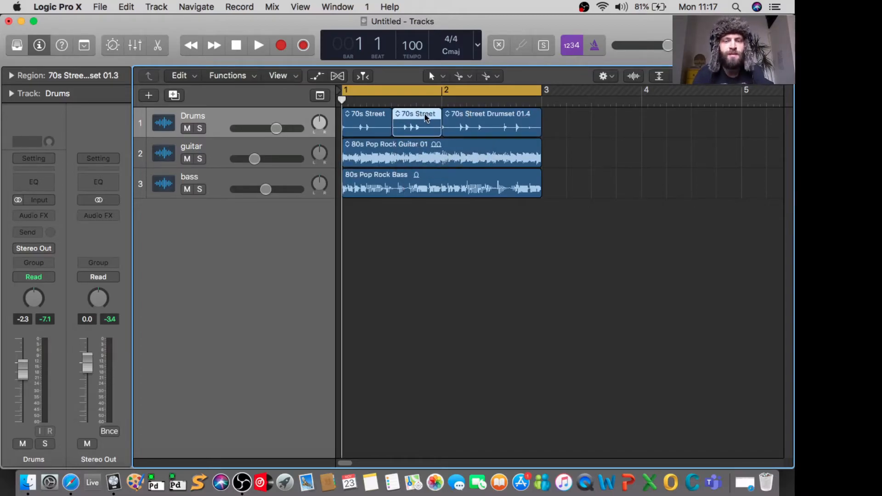
{"action": "left_click_drag", "start_coordinate": [420, 112], "coordinate": [596, 106]}
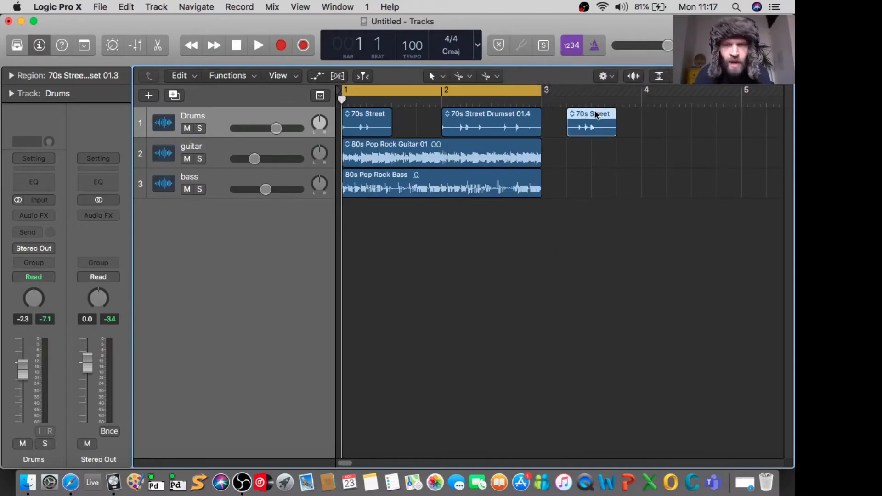
{"action": "left_click_drag", "start_coordinate": [593, 115], "coordinate": [417, 125]}
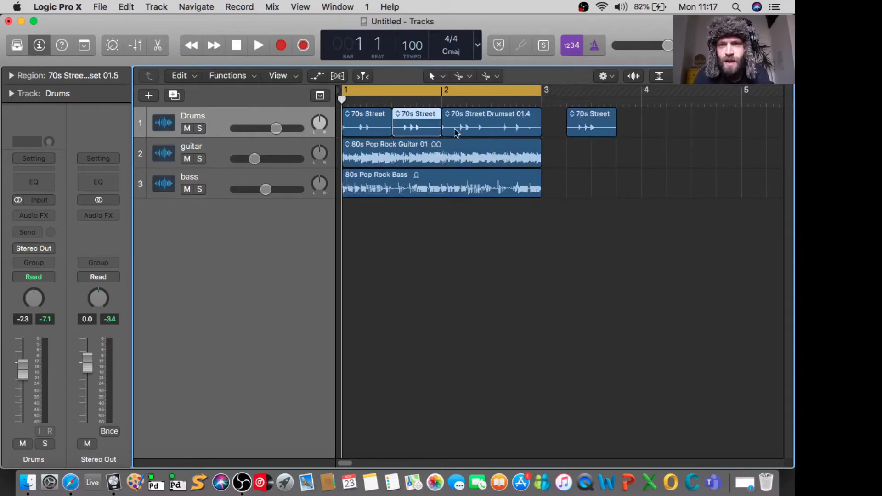
{"action": "left_click", "coordinate": [597, 118]}
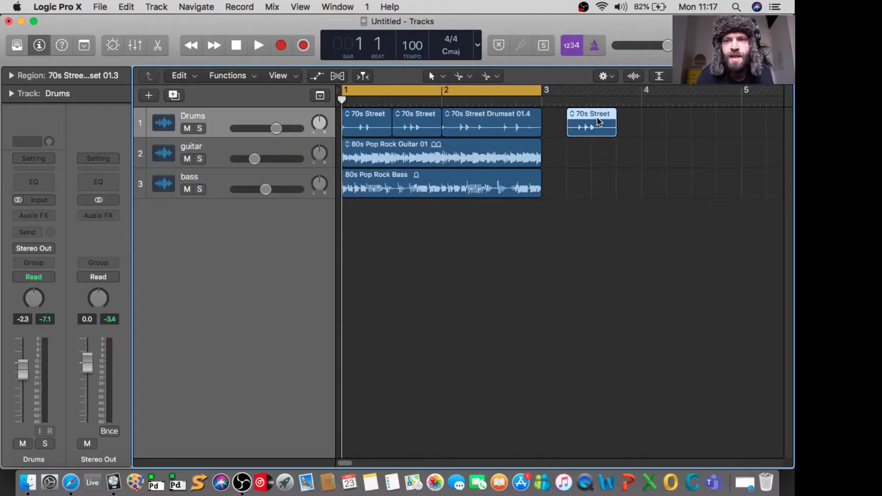
{"action": "key", "text": "Delete"}
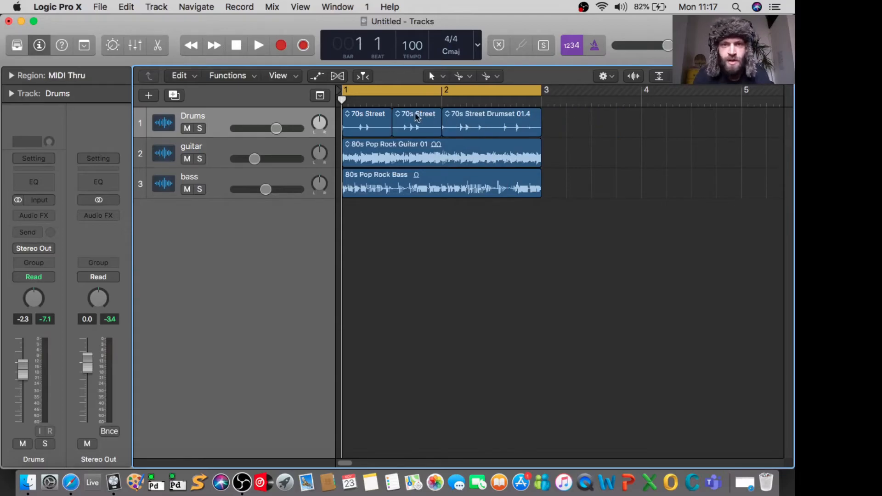
Copy the middle drum slice to bar 3, delete that copy, and reselect the middle slice
{"action": "left_click_drag", "start_coordinate": [418, 117], "coordinate": [567, 130]}
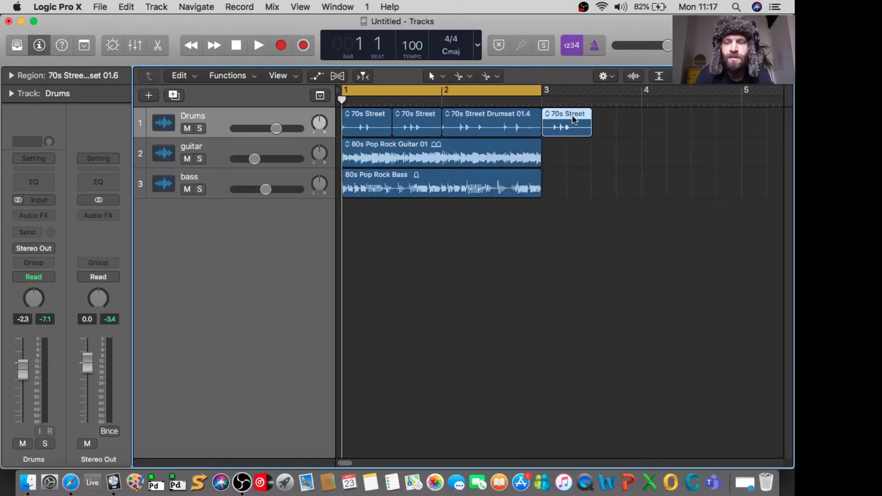
{"action": "key", "text": "Delete"}
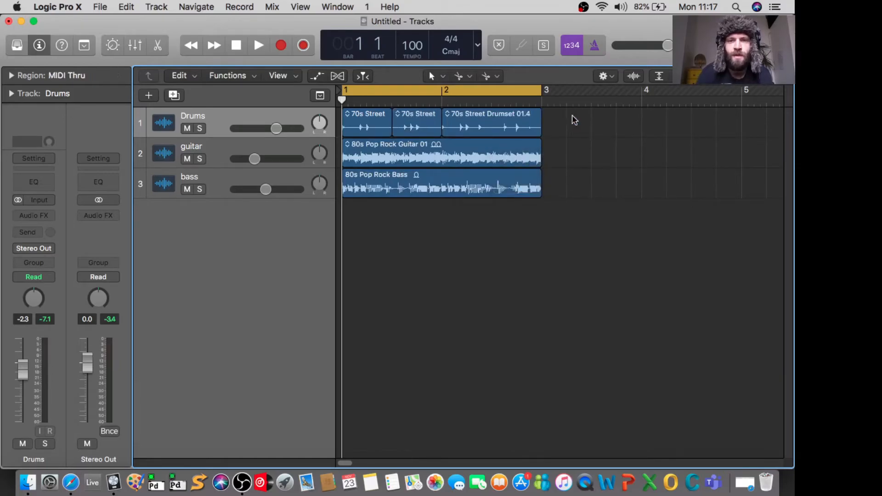
{"action": "left_click", "coordinate": [417, 128]}
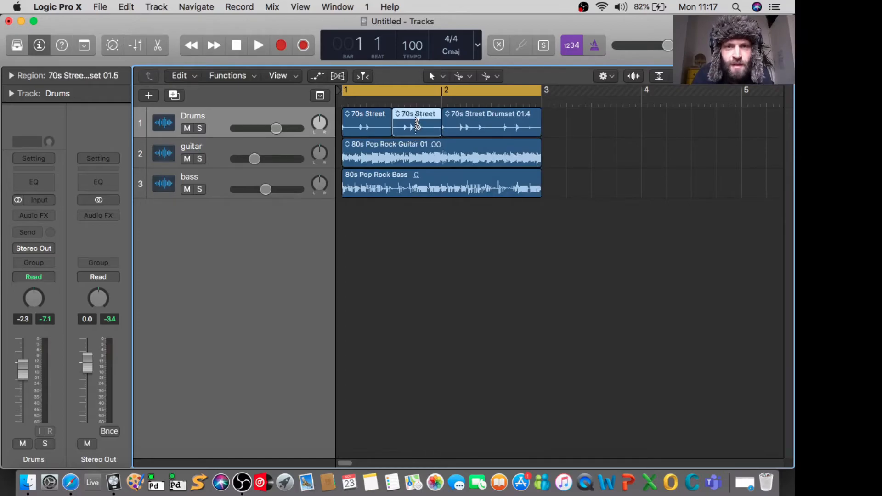
Cut the middle drum slice into smaller pieces, copy its second piece into the last beat of bar 2, and play the result
{"action": "left_click", "coordinate": [407, 123]}
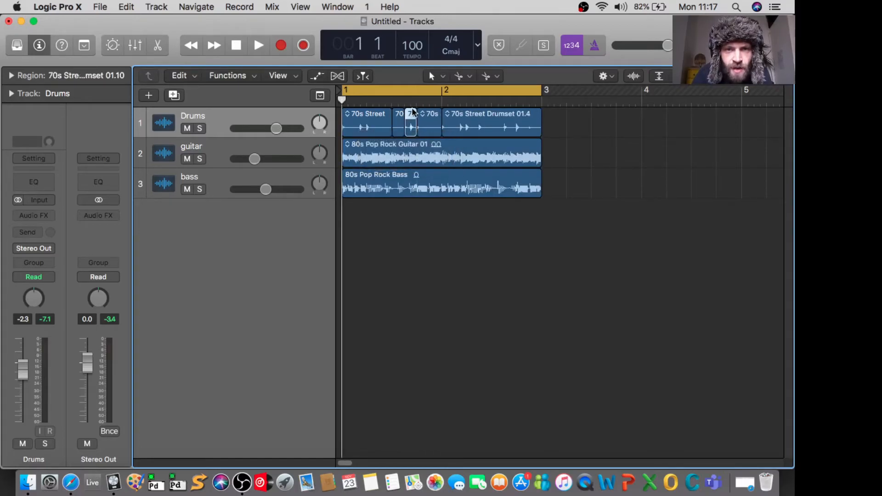
{"action": "left_click_drag", "start_coordinate": [411, 119], "coordinate": [538, 121]}
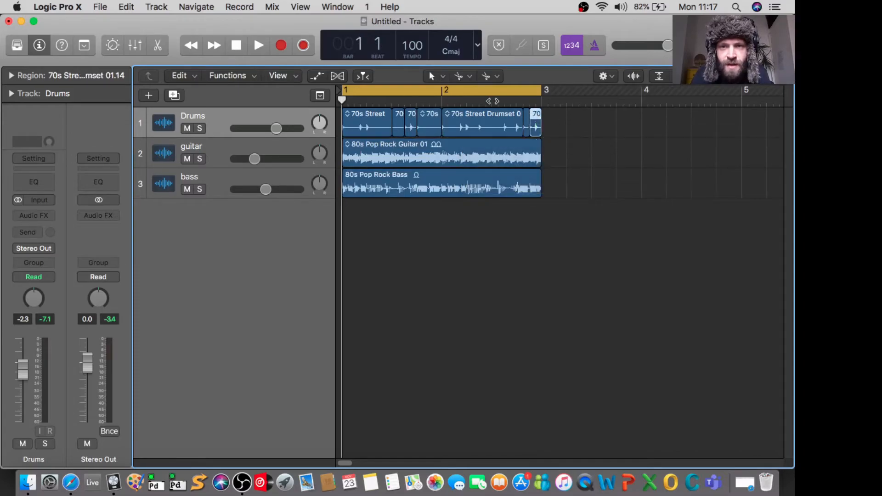
{"action": "key", "text": "space"}
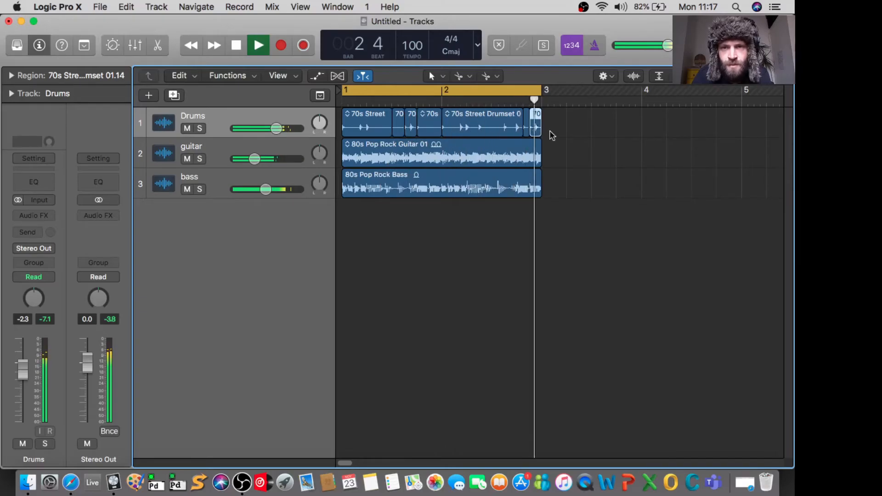
{"action": "key", "text": "space"}
Split the drum region at beat 4 of bar 2 and copy that sixteenth-note hit across the beat's remaining sixteenths, up to 2 4 4
{"action": "scroll", "coordinate": [515, 133], "scroll_direction": "up", "scroll_amount": 8}
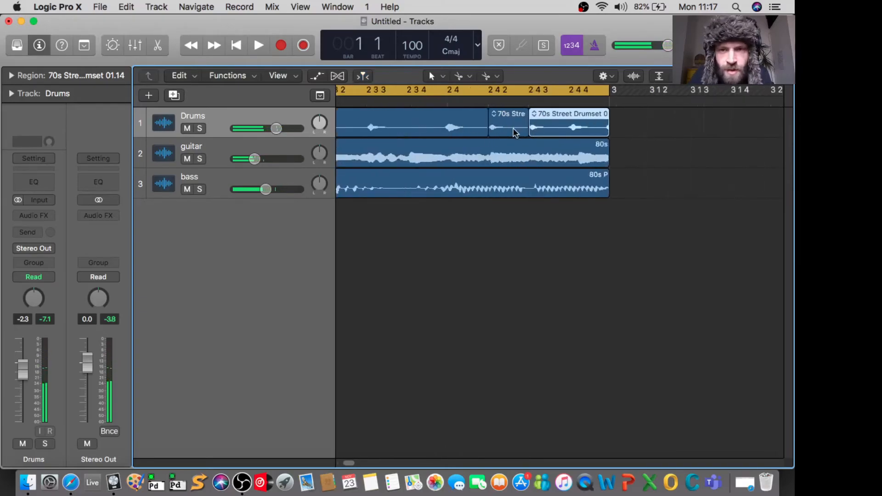
{"action": "scroll", "coordinate": [515, 133], "scroll_direction": "down", "scroll_amount": 1}
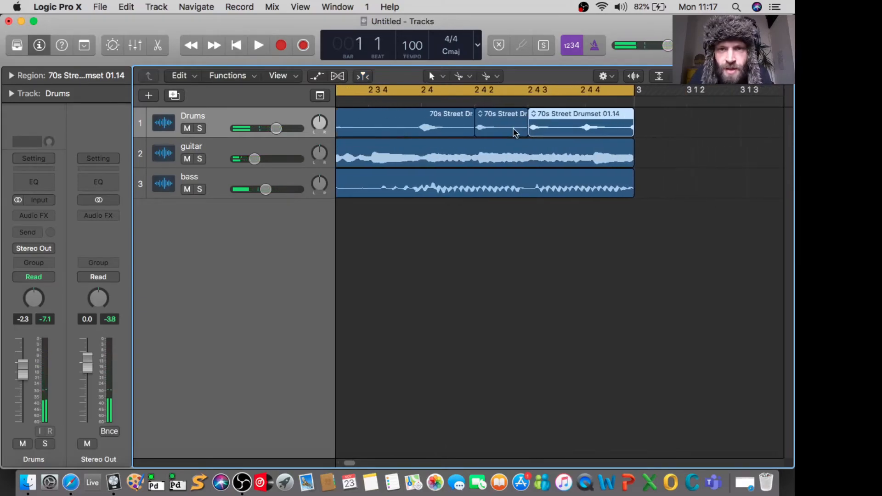
{"action": "left_click", "coordinate": [412, 95]}
{"action": "left_click", "coordinate": [411, 103]}
{"action": "key", "text": "space"}
{"action": "key", "text": "space"}
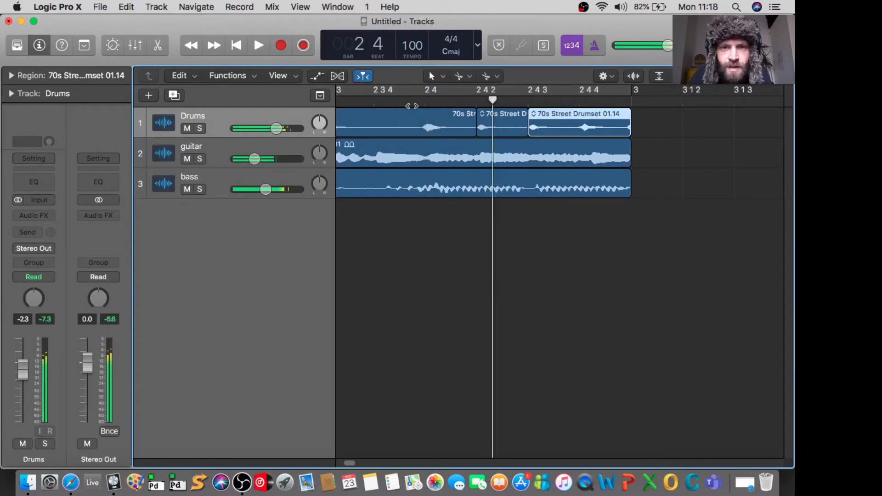
{"action": "left_click", "coordinate": [421, 131]}
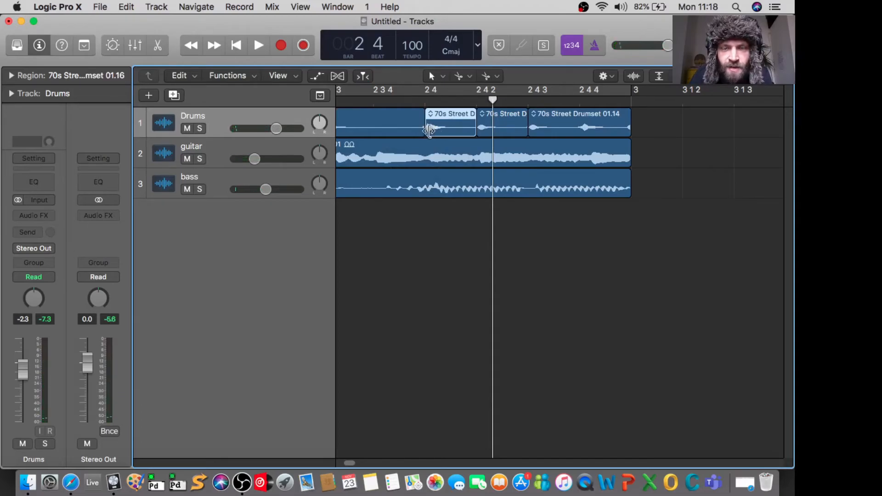
{"action": "left_click_drag", "start_coordinate": [448, 114], "coordinate": [604, 133]}
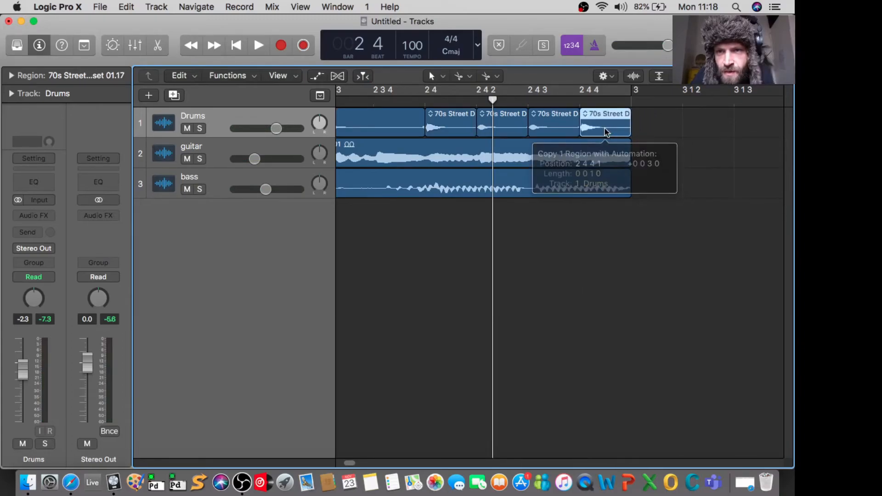
Toggle the two-bar cycle off and back on, and play the edited drum roll in the loop
{"action": "key", "text": "super+Left"}
{"action": "key", "text": "super+Left"}
{"action": "key", "text": "super+Left"}
{"action": "key", "text": "super+Left"}
{"action": "double_click", "coordinate": [479, 103]}
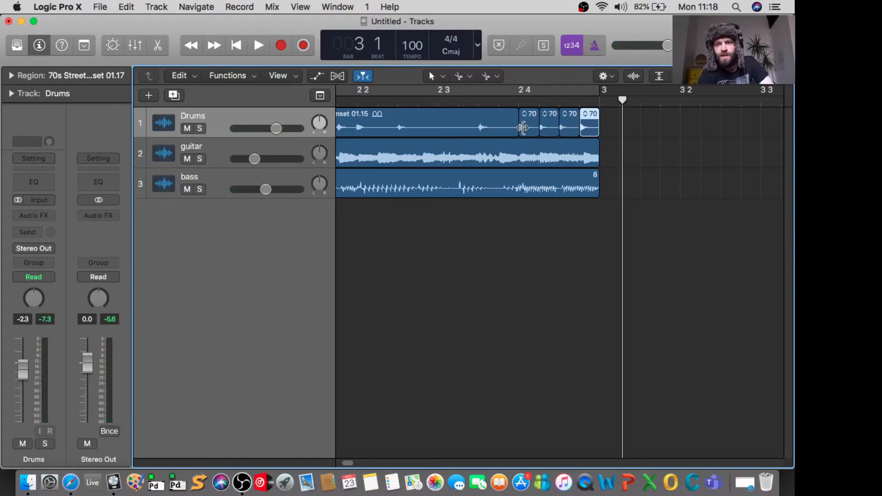
{"action": "left_click", "coordinate": [515, 91]}
{"action": "key", "text": "space"}
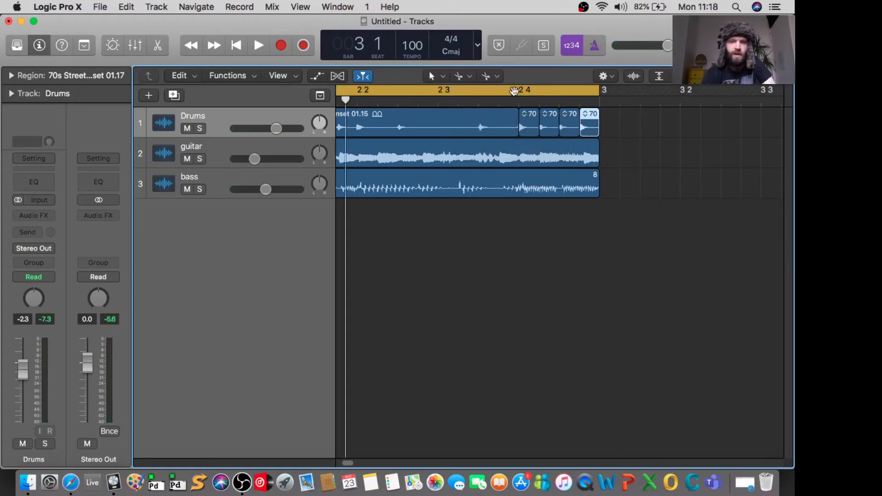
{"action": "key", "text": "space"}
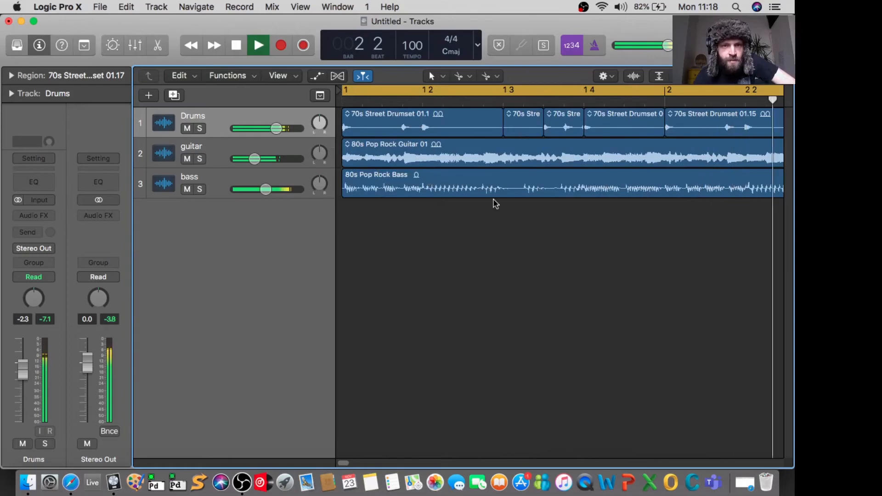
{"action": "scroll", "coordinate": [496, 204], "scroll_direction": "down", "scroll_amount": 5}
{"action": "key", "text": "space"}
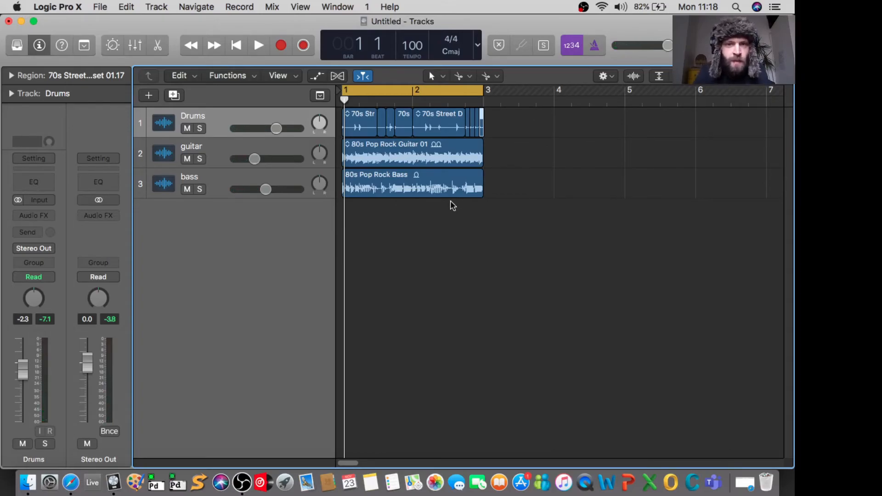
Switch to Finder, search the Mac for "drum loop", and move the results window clear of the tracks
{"action": "left_click", "coordinate": [27, 482]}
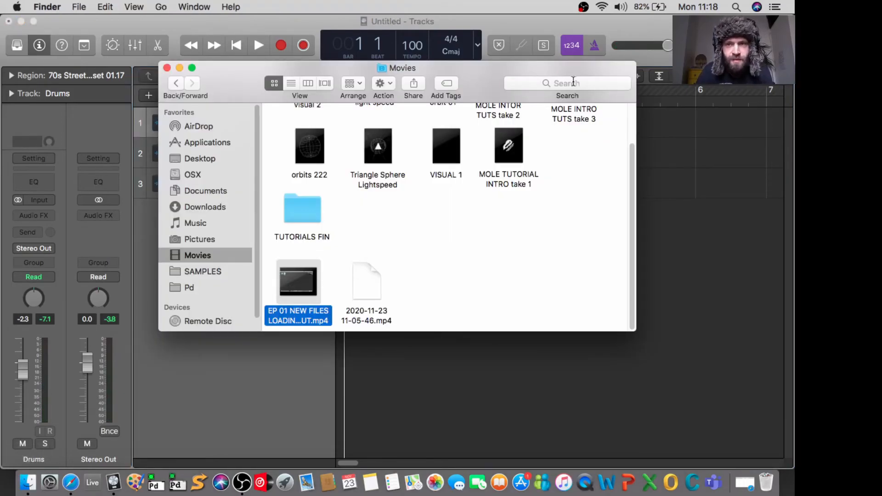
{"action": "left_click", "coordinate": [573, 82]}
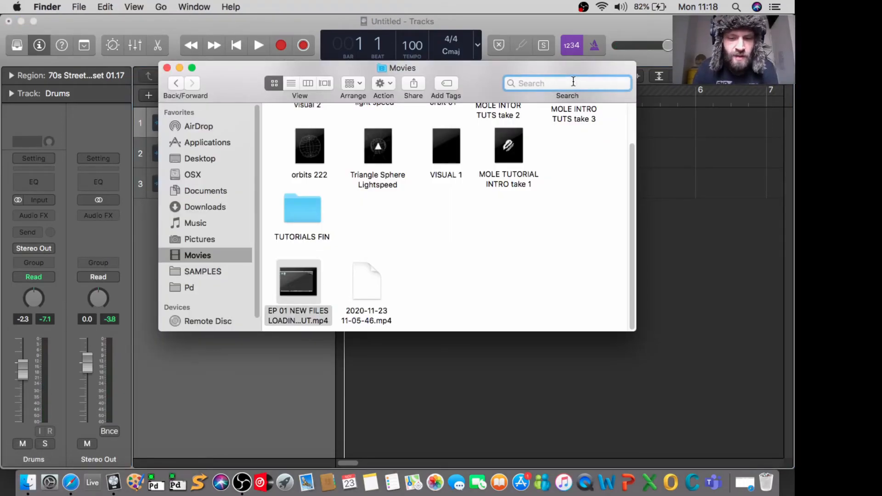
{"action": "type", "text": "drum loop"}
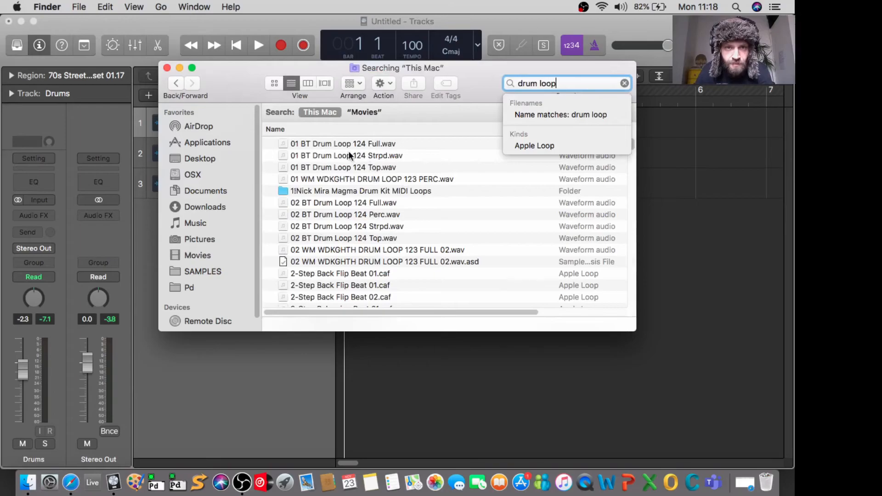
{"action": "left_click_drag", "start_coordinate": [480, 66], "coordinate": [603, 211]}
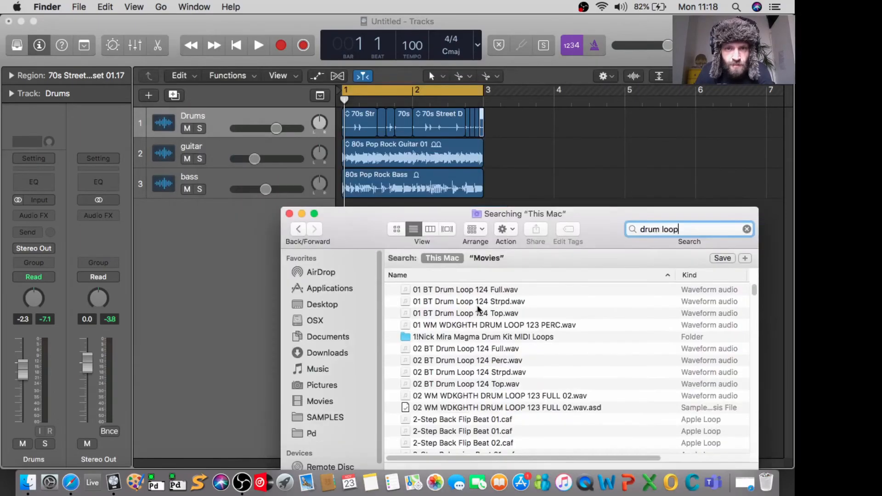
Preview 01 BT Drum Loop 124 Full.wav and 01 BT Drum Loop 124 Strpd.wav in Finder
{"action": "left_click", "coordinate": [456, 293]}
{"action": "key", "text": "space"}
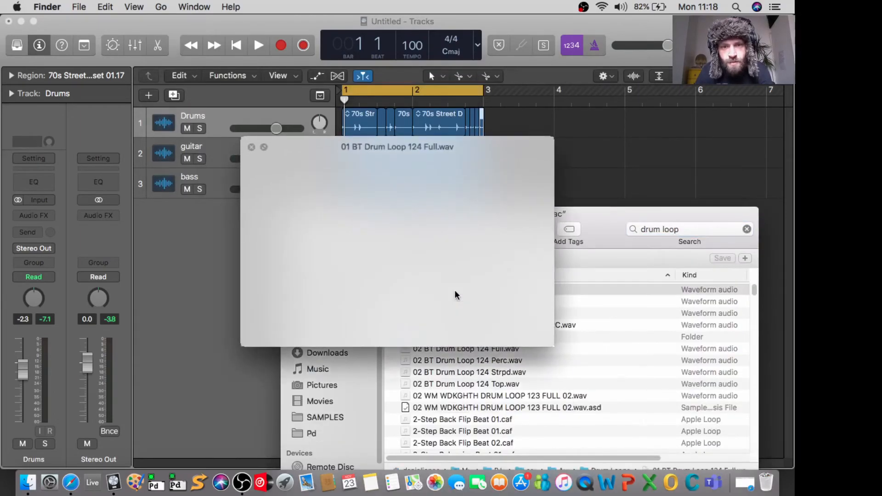
{"action": "key", "text": "space"}
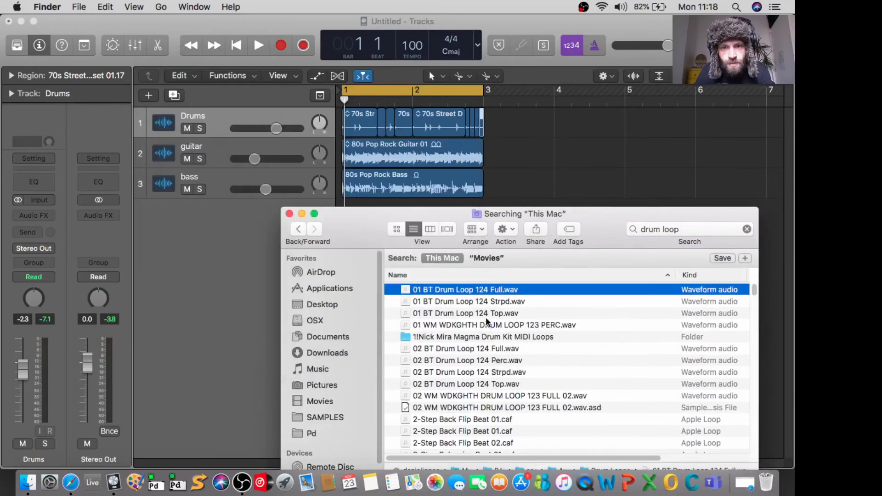
{"action": "left_click", "coordinate": [496, 303]}
{"action": "key", "text": "space"}
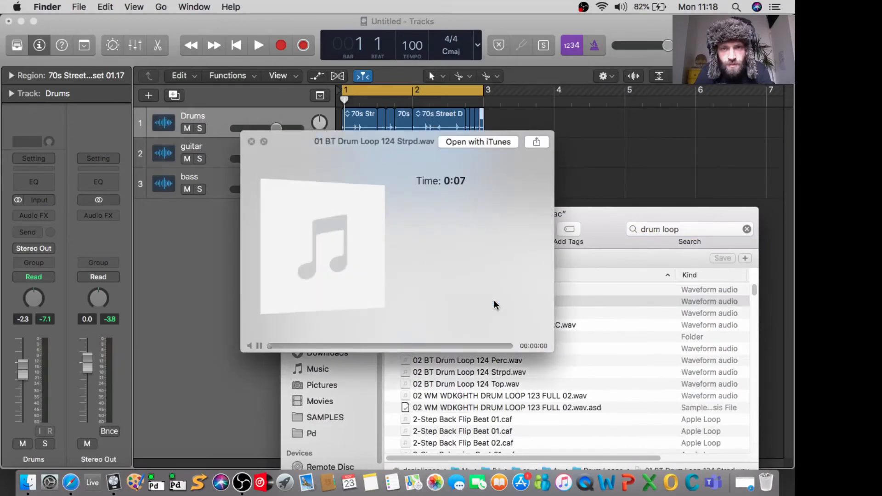
{"action": "key", "text": "space"}
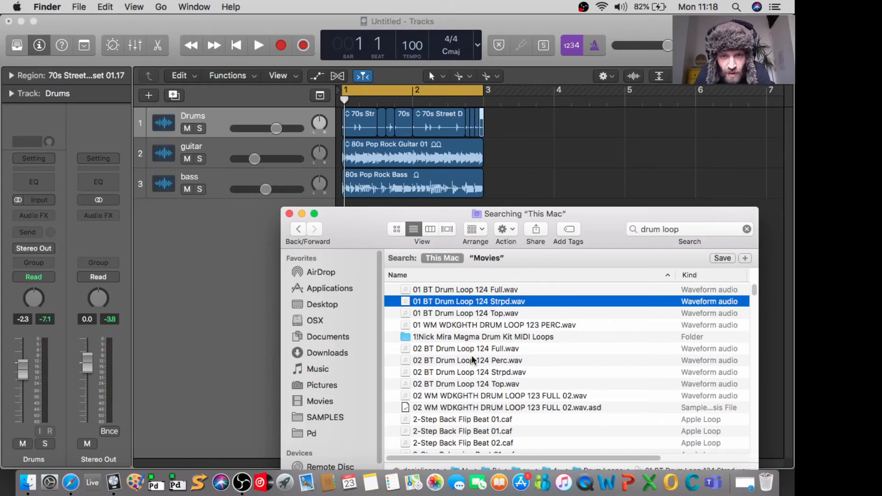
Import 2-Step Lockstep Beat.caf from the search results onto a new track below bass, starting at bar 1
{"action": "scroll", "coordinate": [475, 395], "scroll_direction": "down", "scroll_amount": 10}
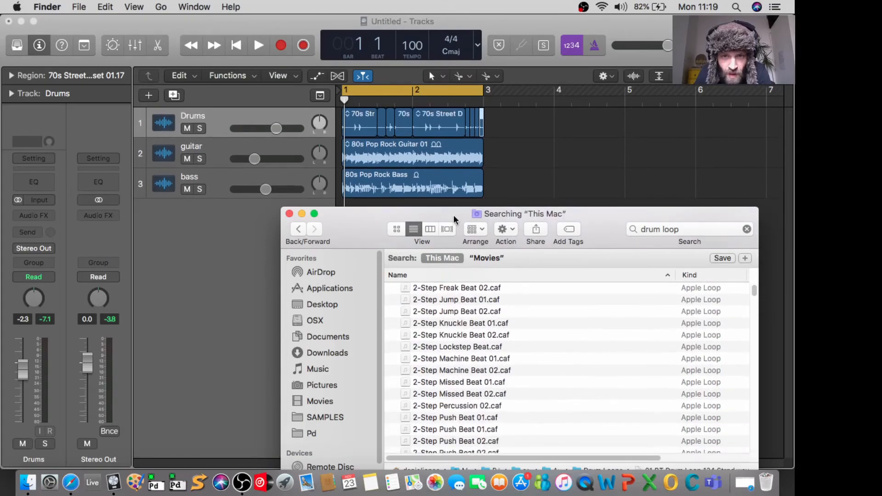
{"action": "left_click_drag", "start_coordinate": [455, 219], "coordinate": [532, 295]}
{"action": "left_click_drag", "start_coordinate": [510, 423], "coordinate": [344, 231]}
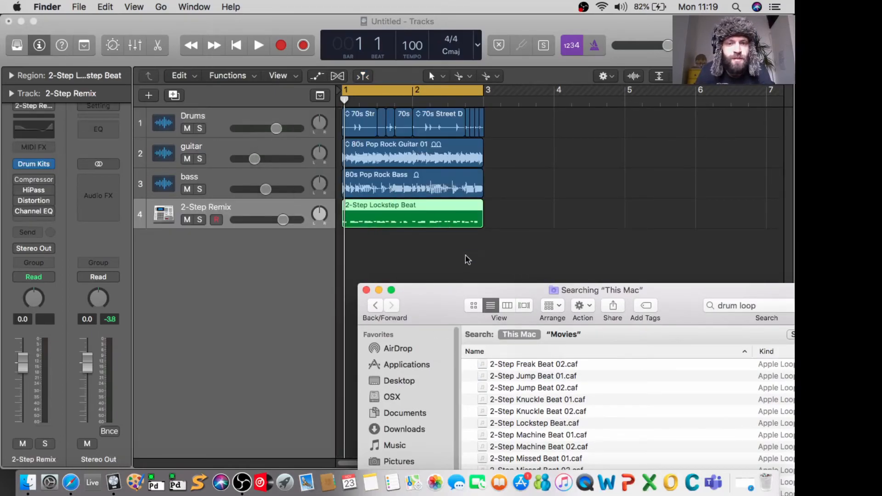
Mute the bass, guitar and Drums tracks and play the imported 2-Step beat on its own
{"action": "left_click", "coordinate": [187, 189]}
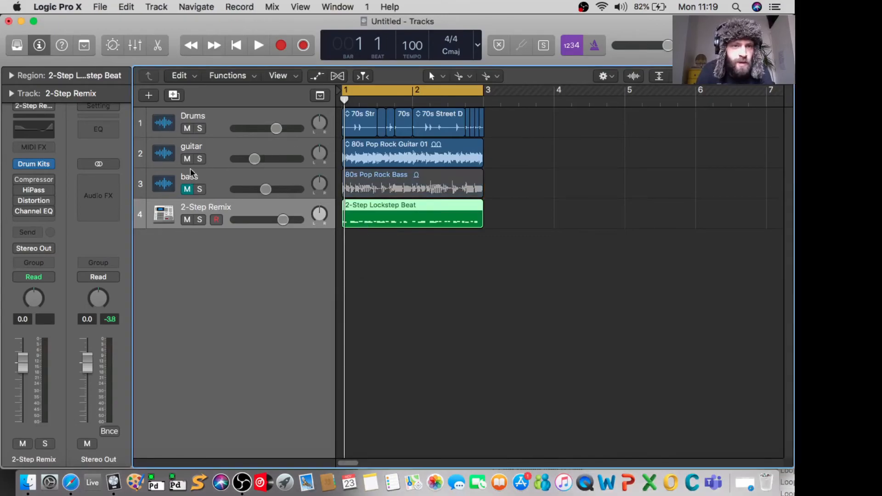
{"action": "left_click", "coordinate": [187, 159]}
{"action": "left_click", "coordinate": [187, 128]}
{"action": "key", "text": "space"}
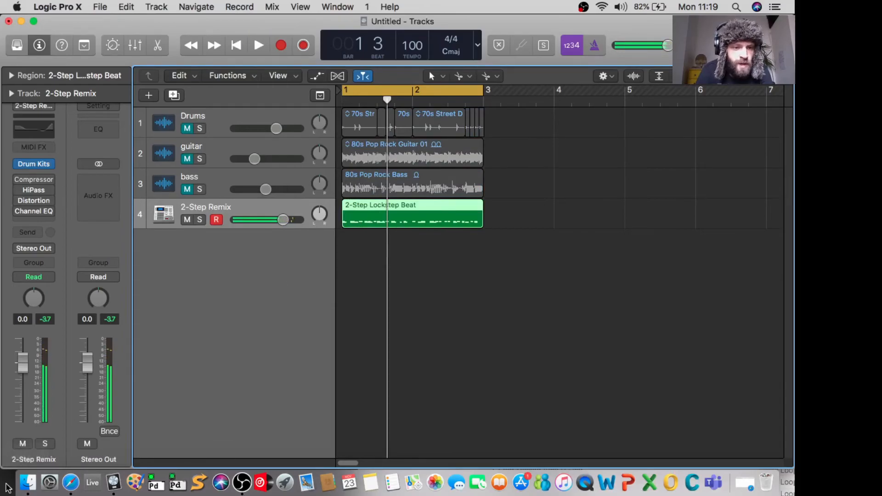
Import 02 BT Drum Loop 124 Top.wav from the Finder results onto a new track at bar 1
{"action": "left_click", "coordinate": [28, 482]}
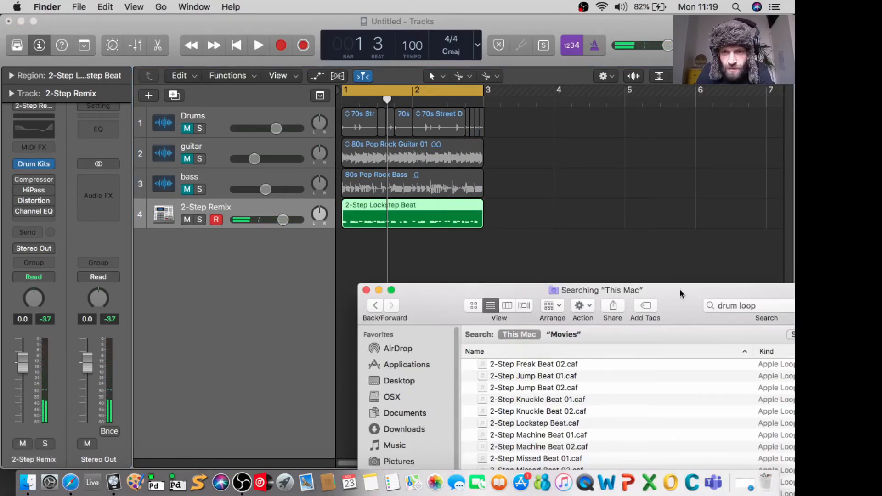
{"action": "left_click_drag", "start_coordinate": [679, 288], "coordinate": [691, 231]}
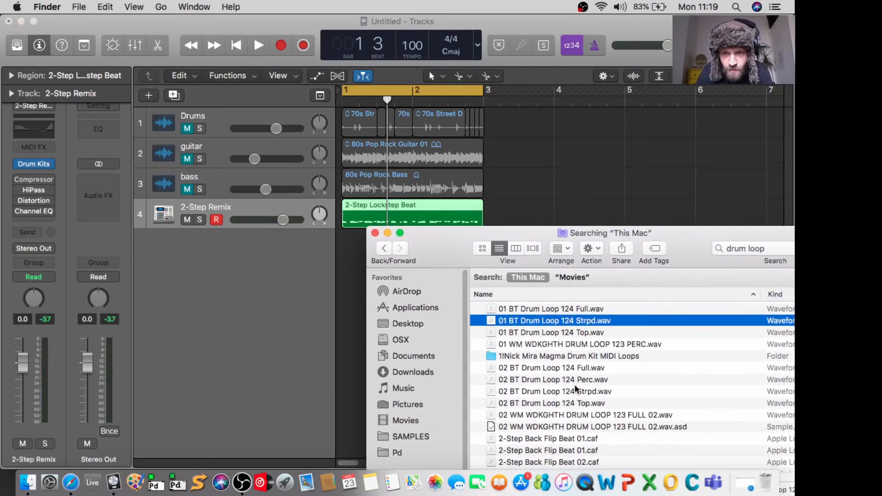
{"action": "left_click_drag", "start_coordinate": [549, 403], "coordinate": [404, 245]}
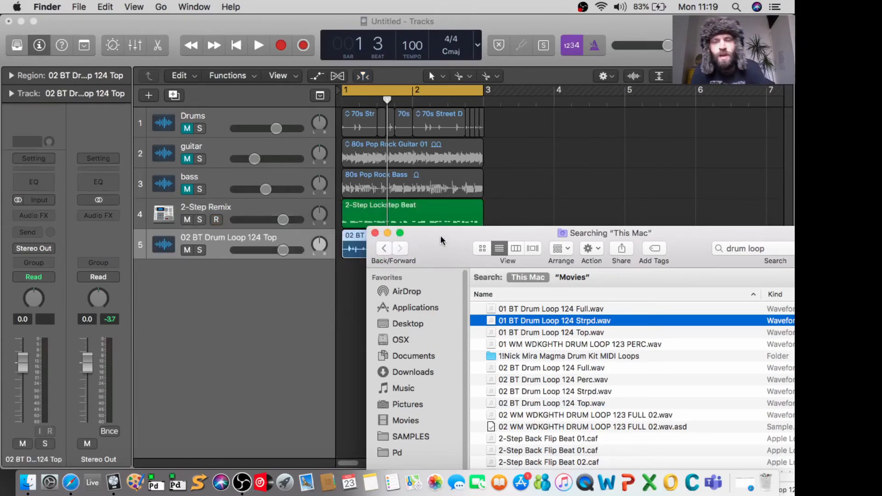
Minimise the Finder window and delete the 2-Step Remix track along with its region
{"action": "left_click", "coordinate": [388, 234]}
{"action": "left_click", "coordinate": [219, 211]}
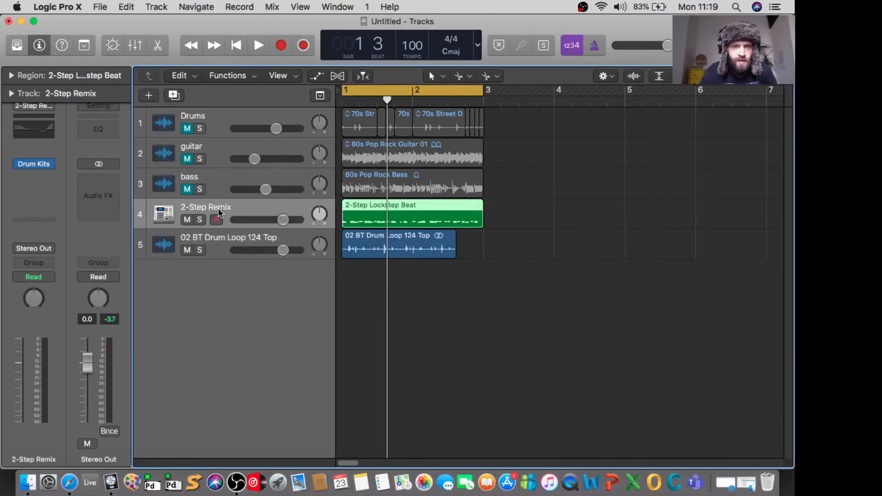
{"action": "key", "text": "Delete"}
{"action": "key", "text": "Delete"}
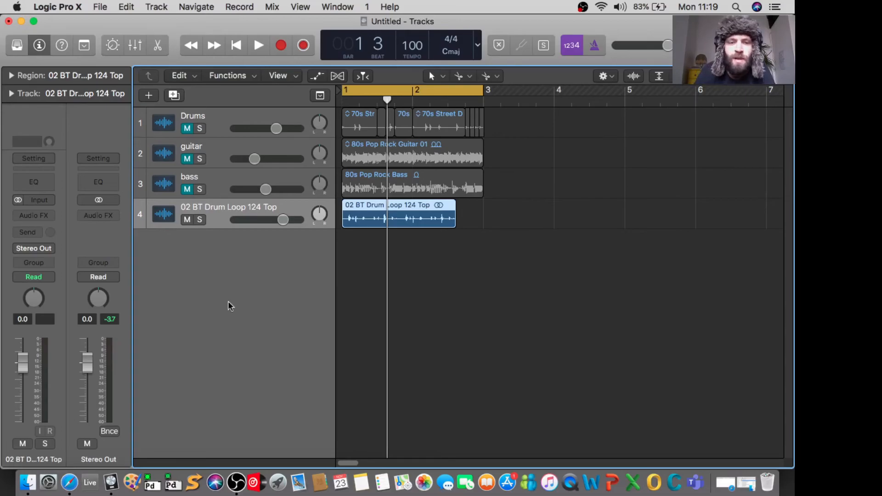
Set the cycle range to the length of the 02 BT Drum Loop 124 Top region and play it
{"action": "left_click", "coordinate": [29, 482]}
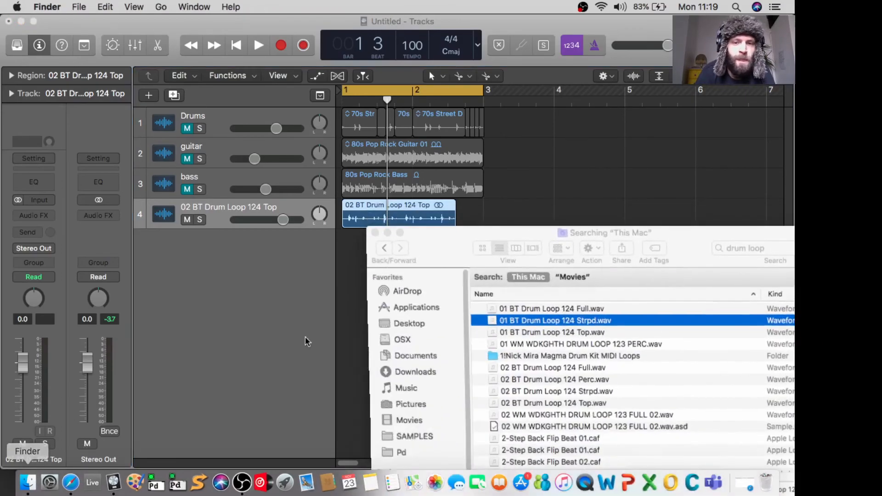
{"action": "left_click_drag", "start_coordinate": [666, 238], "coordinate": [661, 382]}
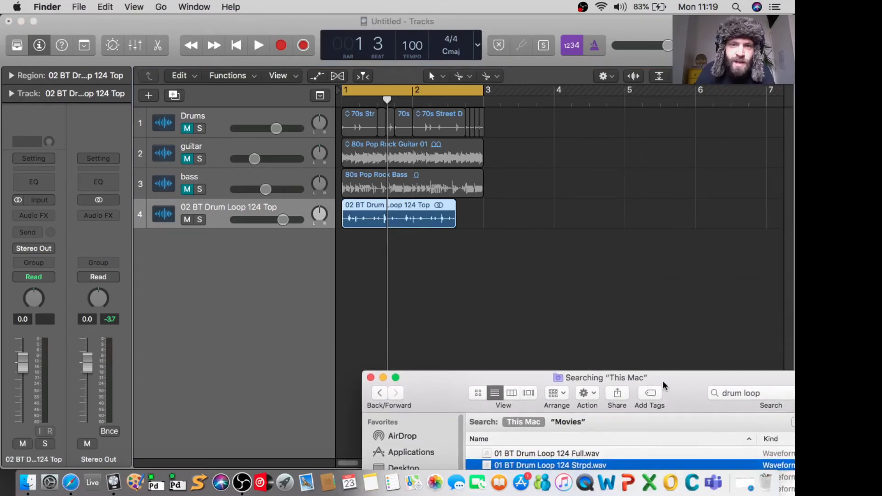
{"action": "left_click", "coordinate": [427, 210]}
{"action": "key", "text": "super+u"}
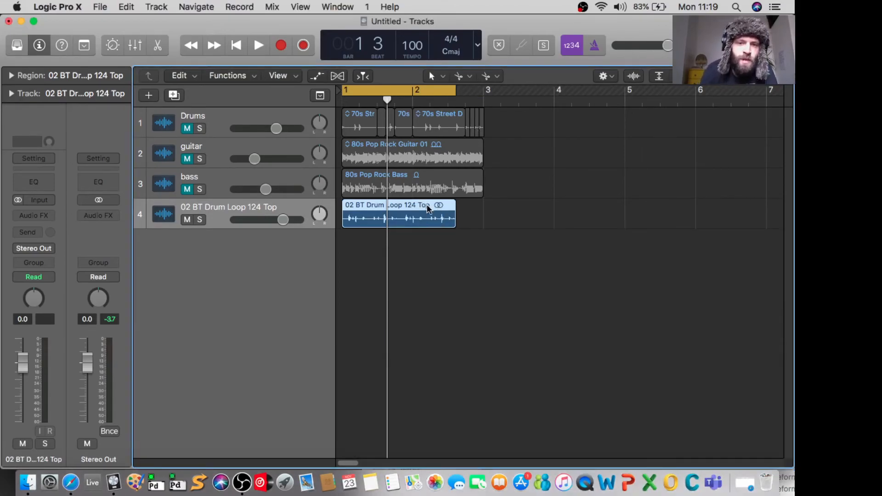
{"action": "key", "text": "space"}
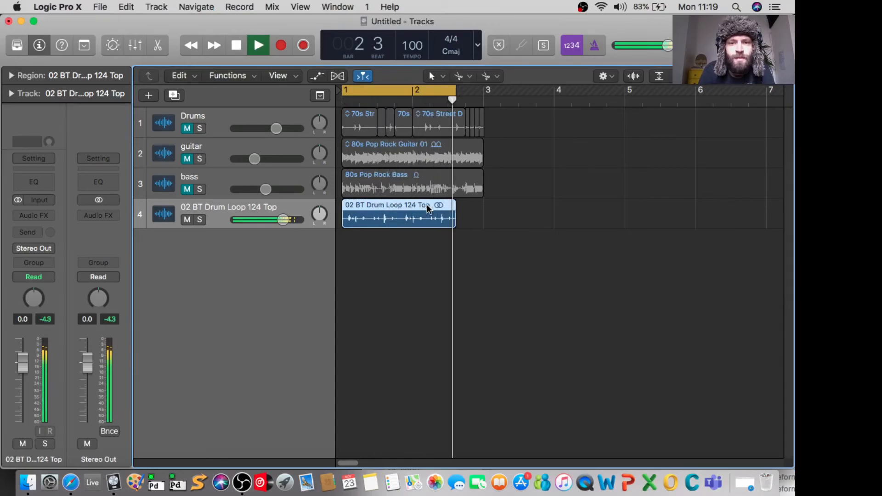
{"action": "key", "text": "space"}
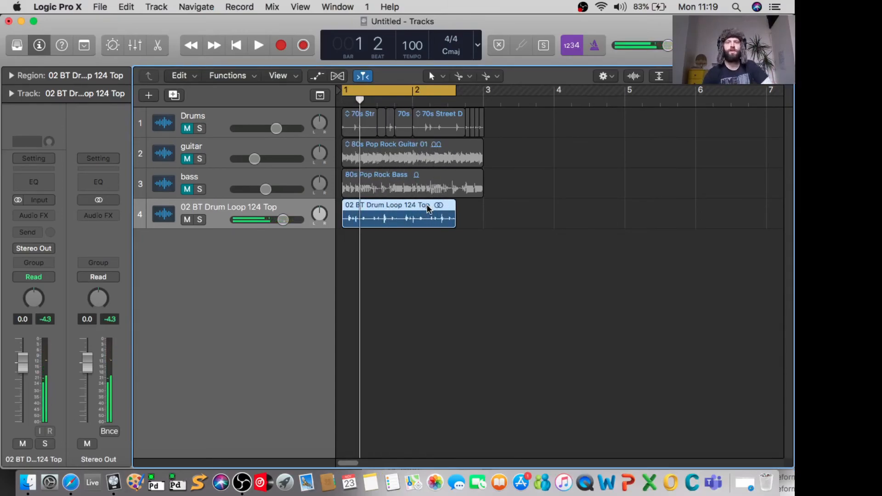
Bring up and minimise the Finder search window, and show and hide the Apple Loops browser
{"action": "left_click", "coordinate": [37, 492]}
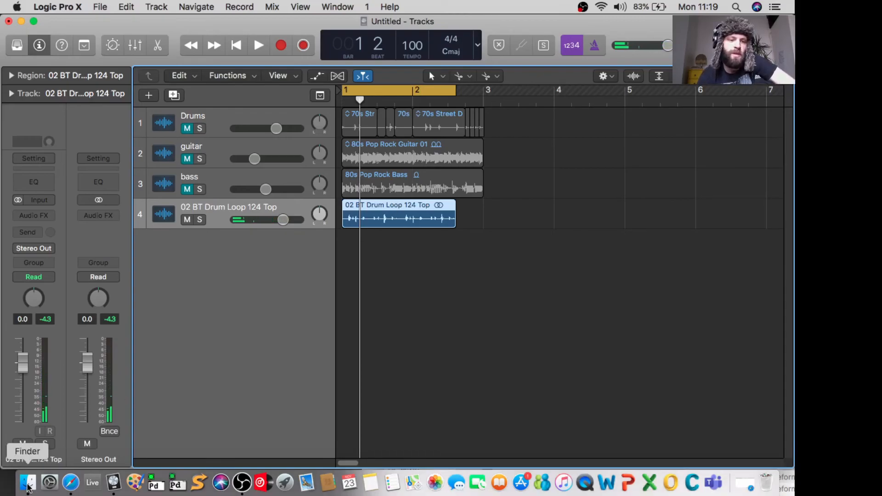
{"action": "left_click", "coordinate": [383, 378]}
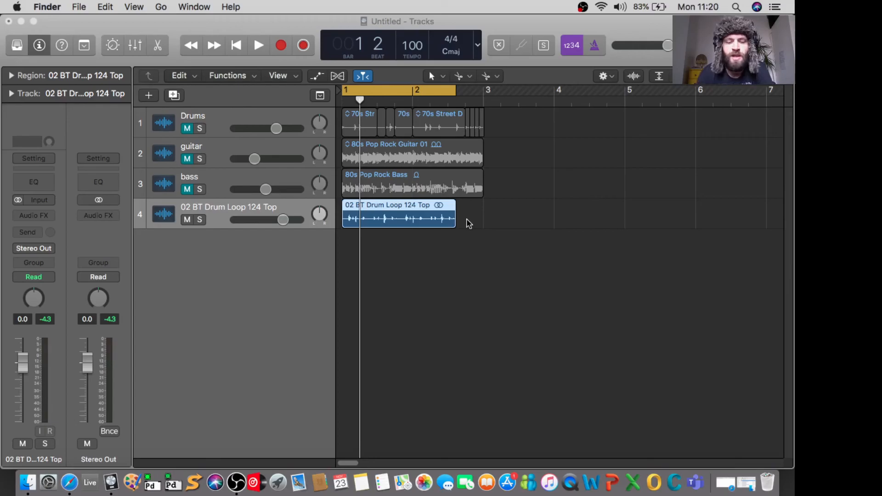
{"action": "left_click", "coordinate": [429, 70]}
{"action": "key", "text": "o"}
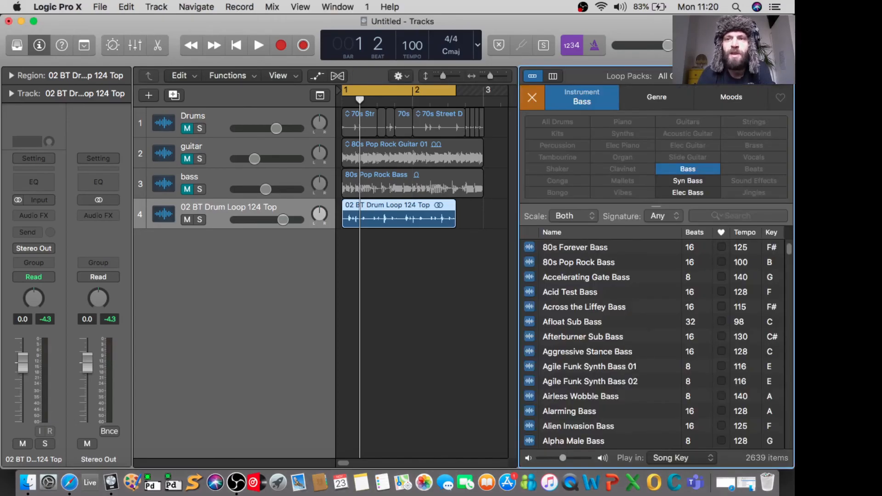
{"action": "key", "text": "o"}
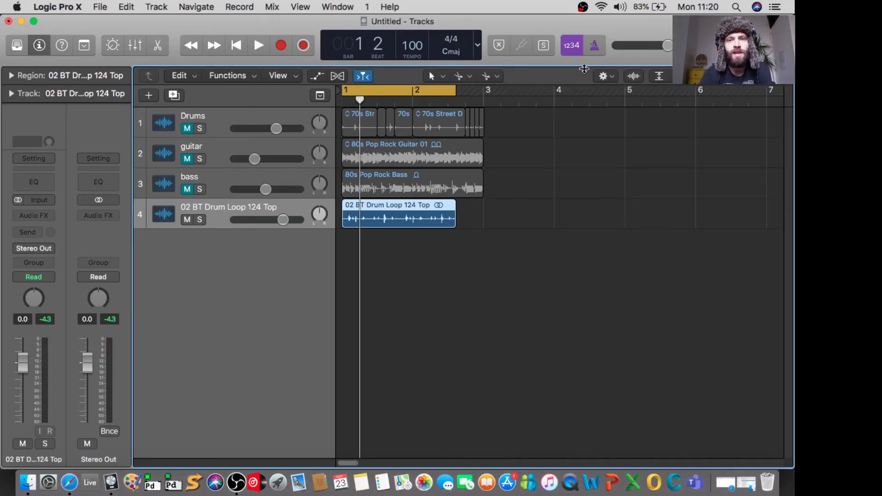
Extend the cycle range to end at bar 3
{"action": "left_click_drag", "start_coordinate": [456, 92], "coordinate": [483, 93]}
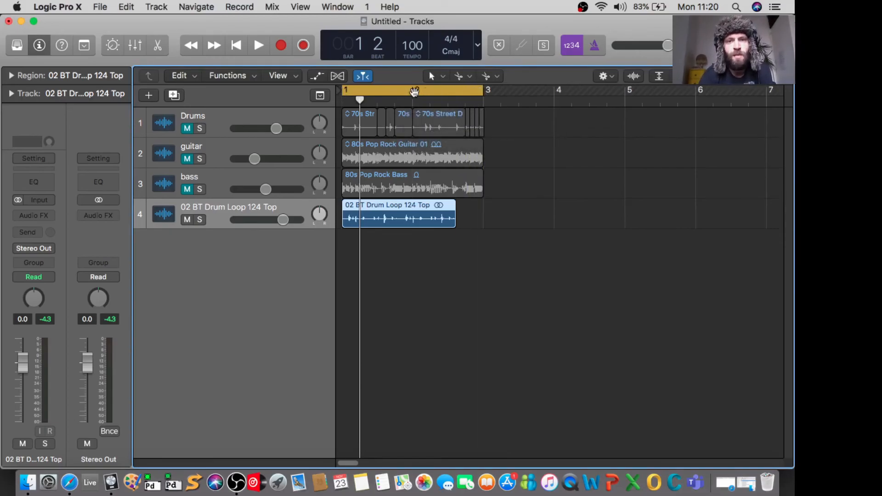